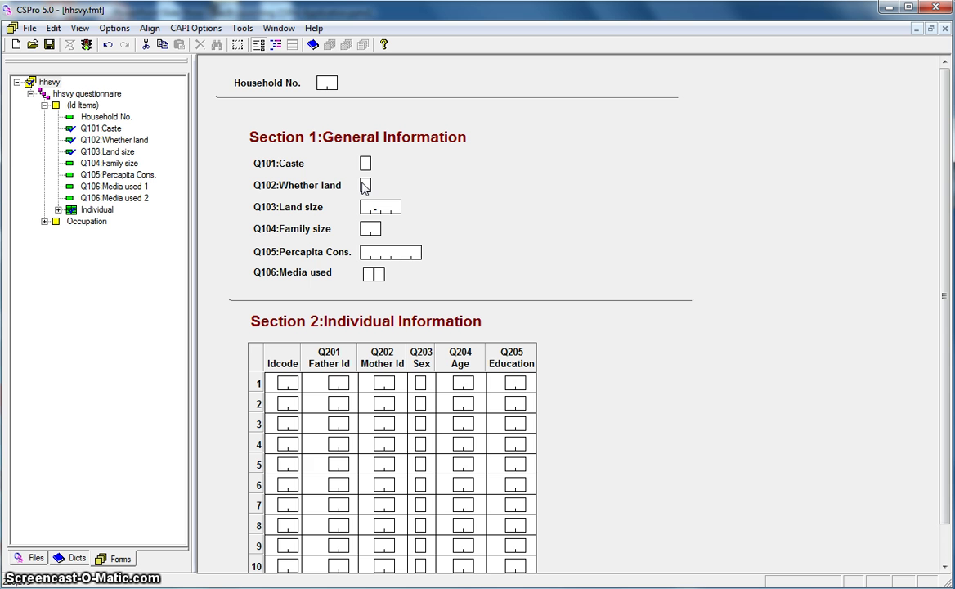
Locate the Run command for the hhsvy form, and switch to the CSPro 5.0 program folder to view its executables.
left_click(273, 161)
left_click(87, 47)
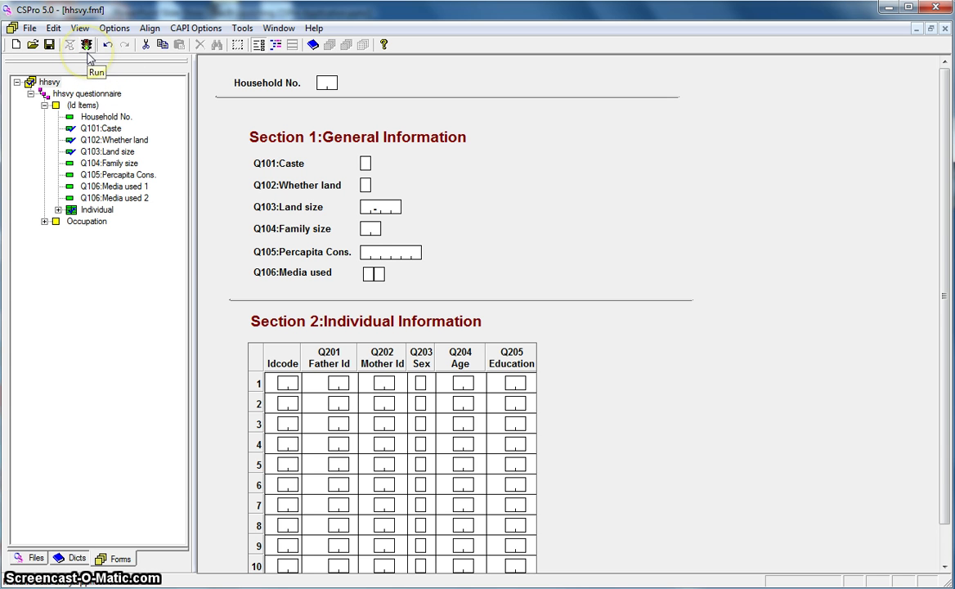
left_click(86, 51)
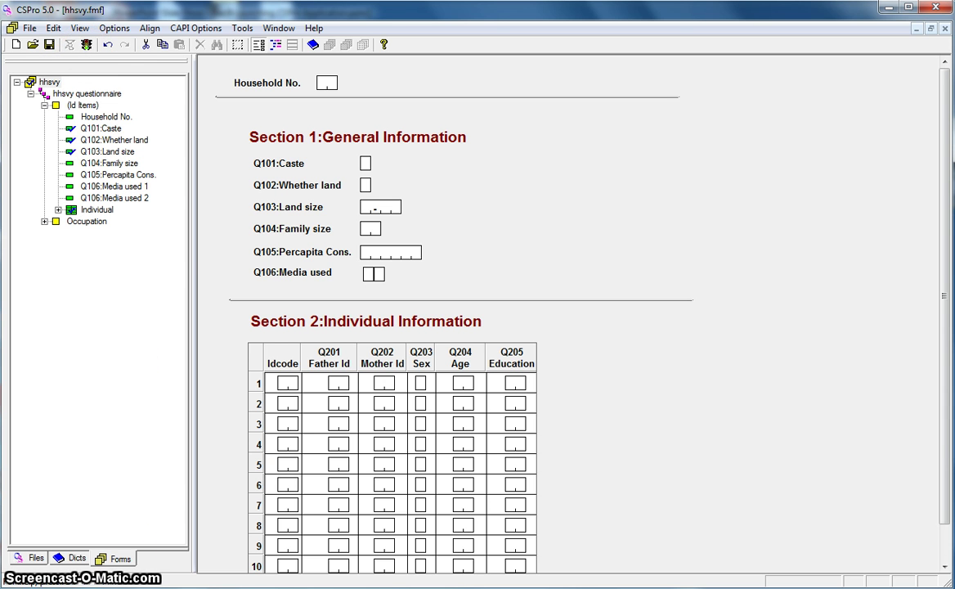
mouse_move(237, 586)
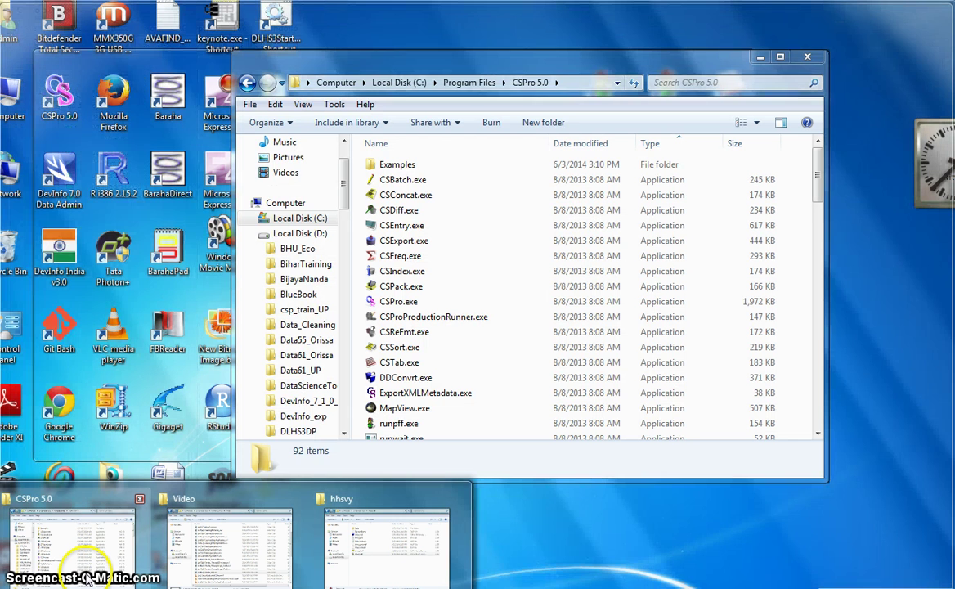
left_click(123, 524)
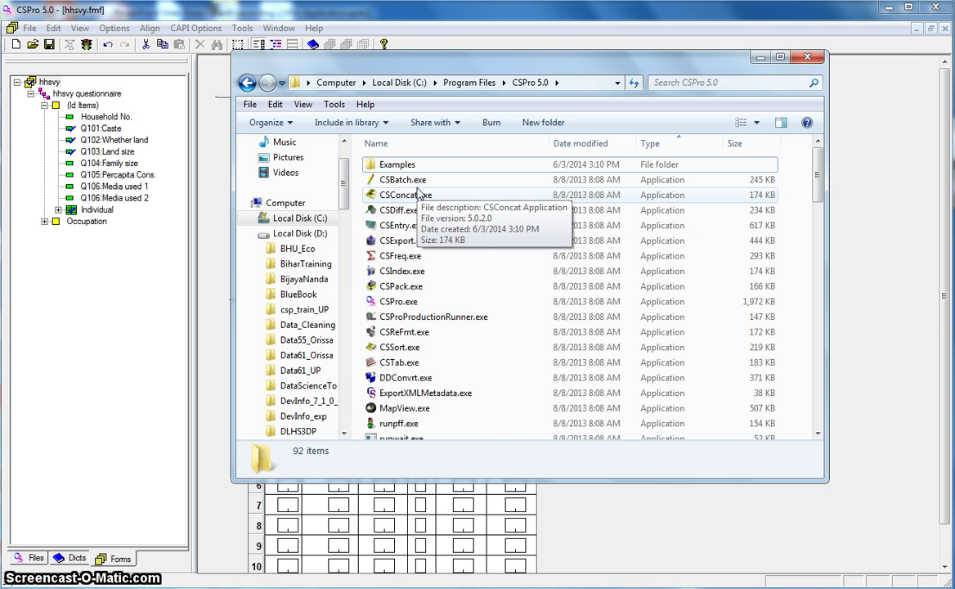
Compare the list of CSPro tools with the executable files in the CSPro 5.0 program folder.
left_click(102, 295)
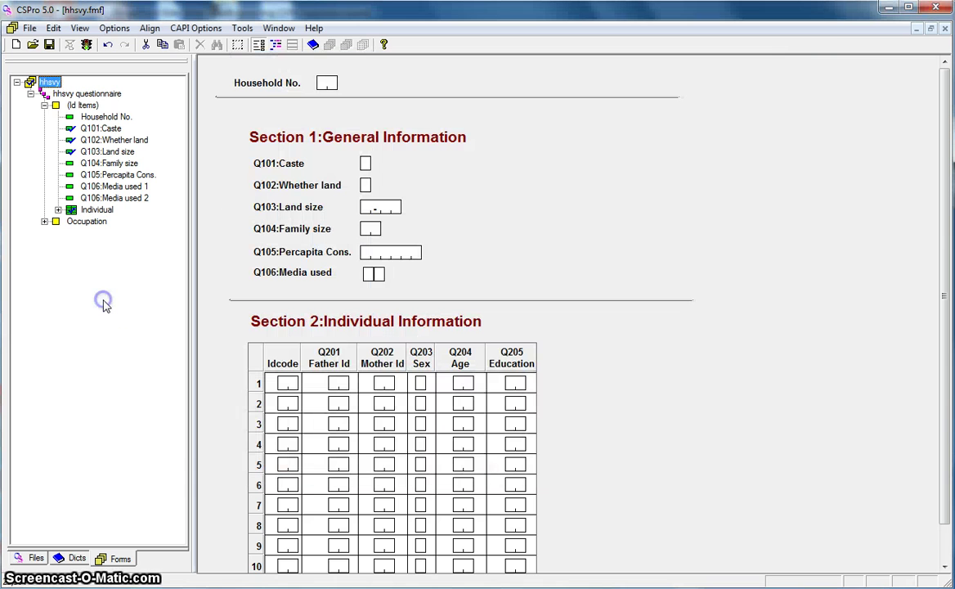
left_click(243, 29)
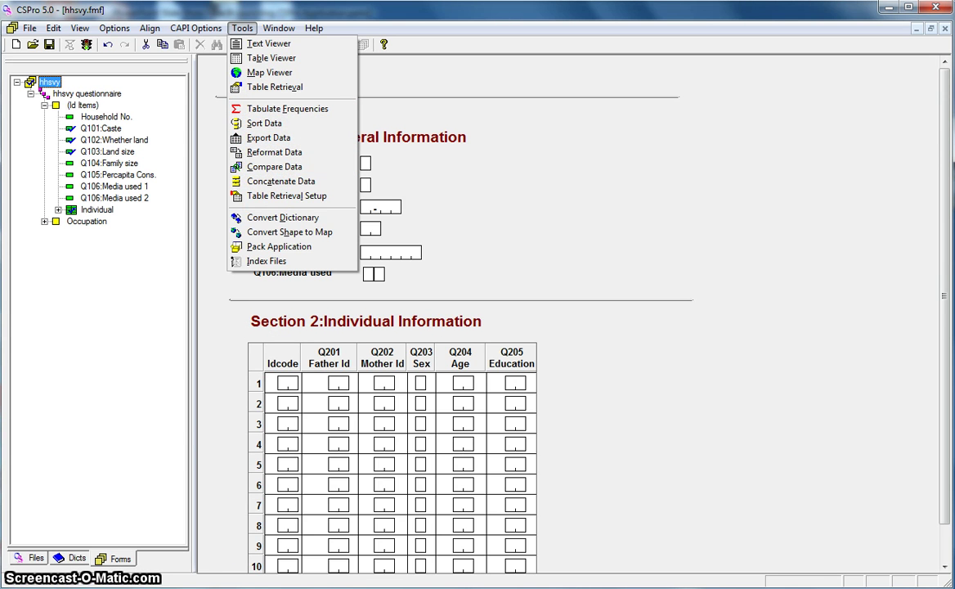
mouse_move(222, 585)
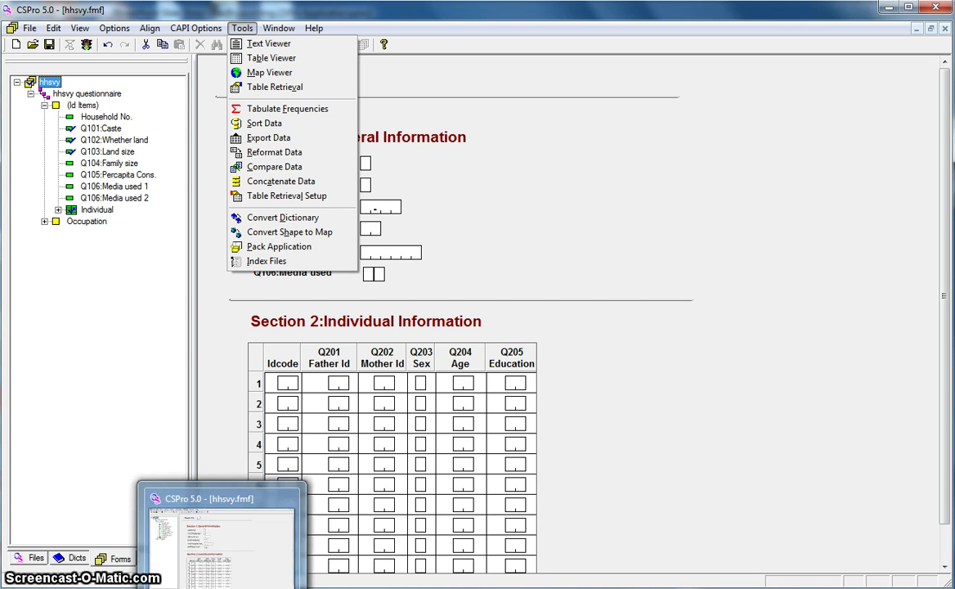
mouse_move(115, 577)
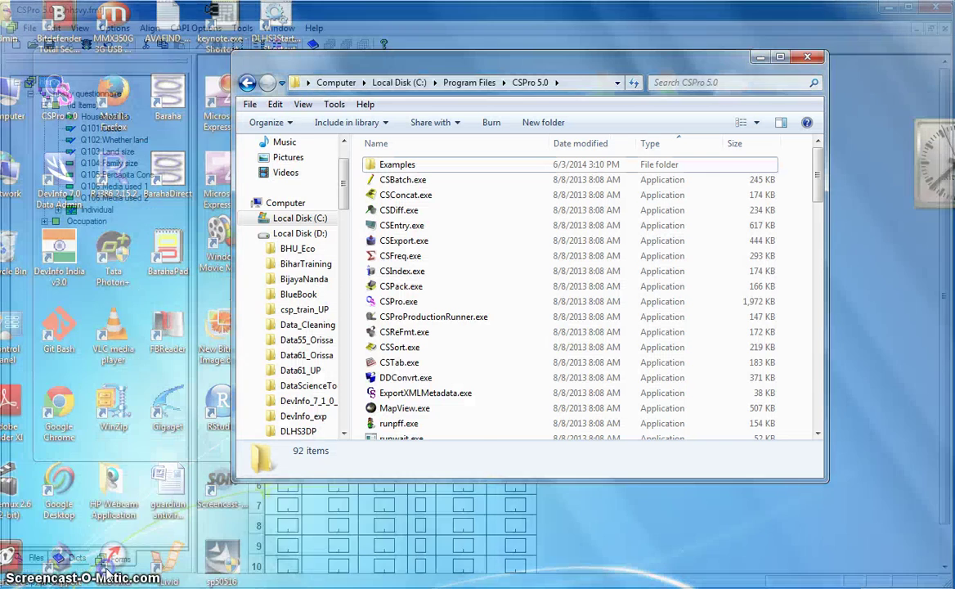
left_click(106, 571)
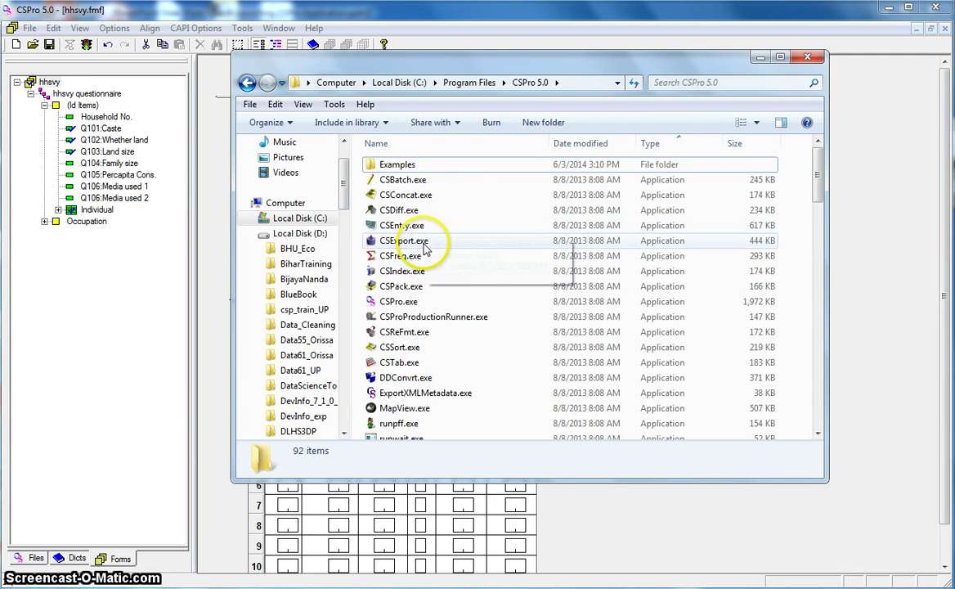
mouse_move(425, 248)
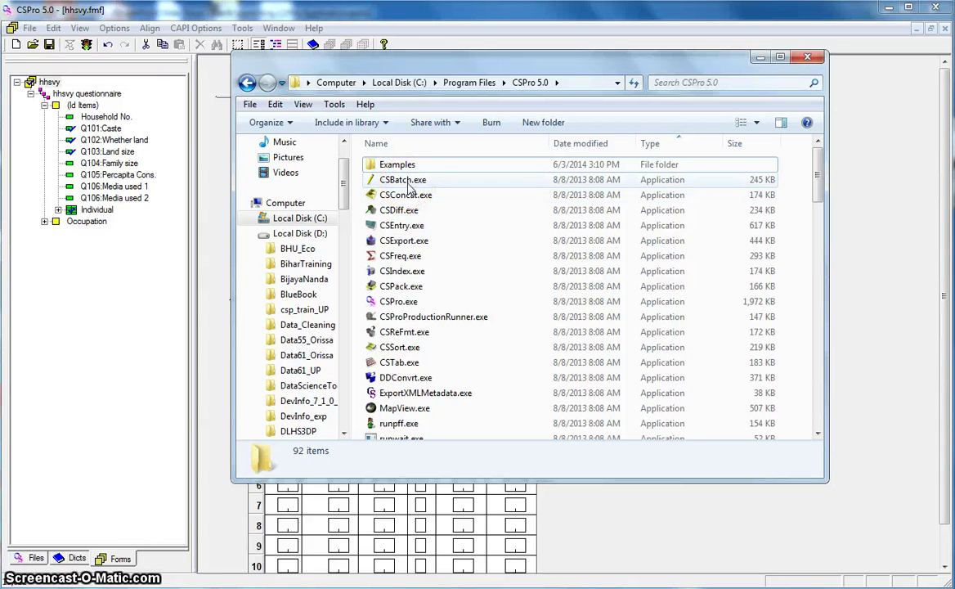
mouse_move(408, 187)
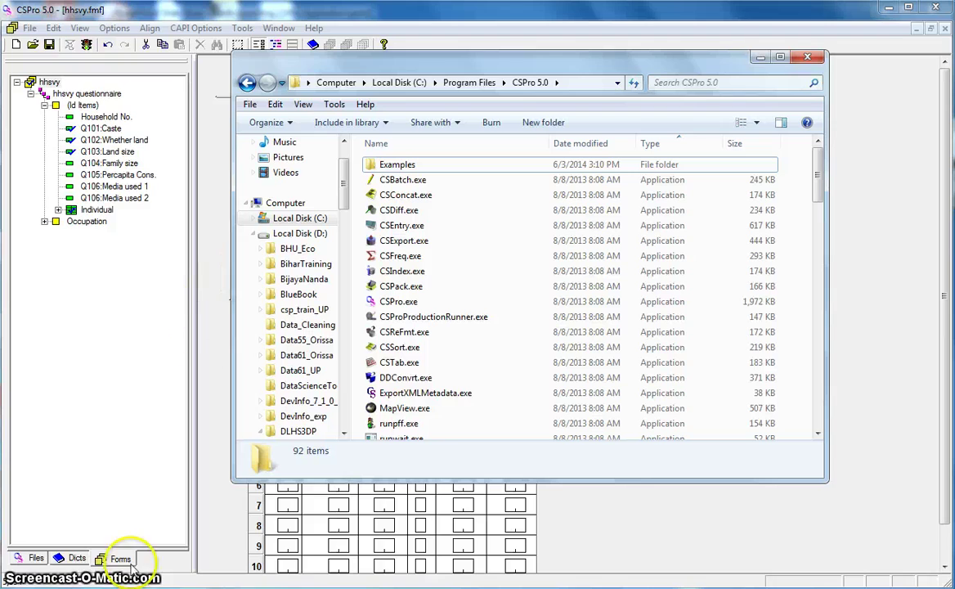
Switch to the hhsvy folder on drive D and examine the hhsvy.pff run task file.
left_click(139, 587)
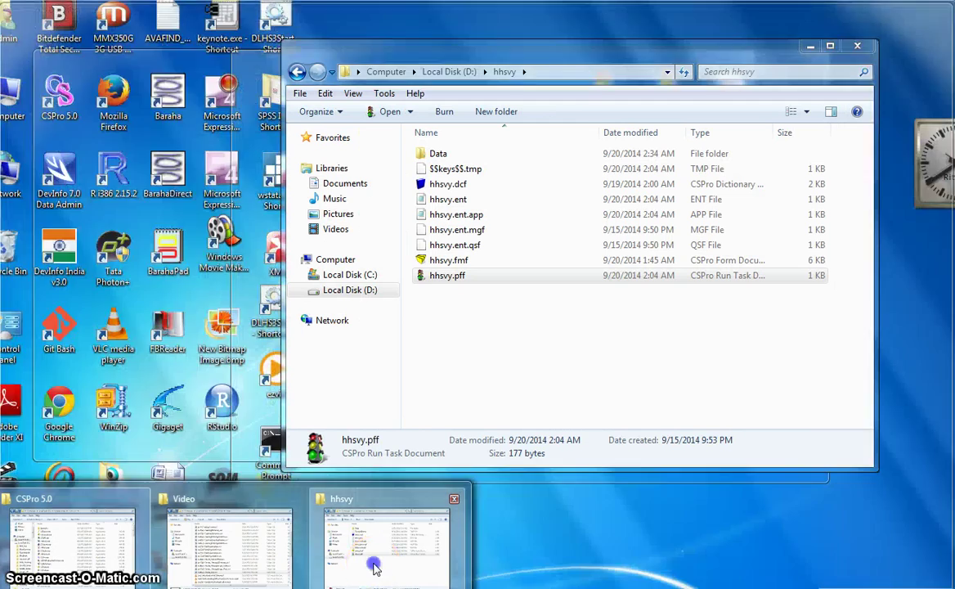
left_click(373, 560)
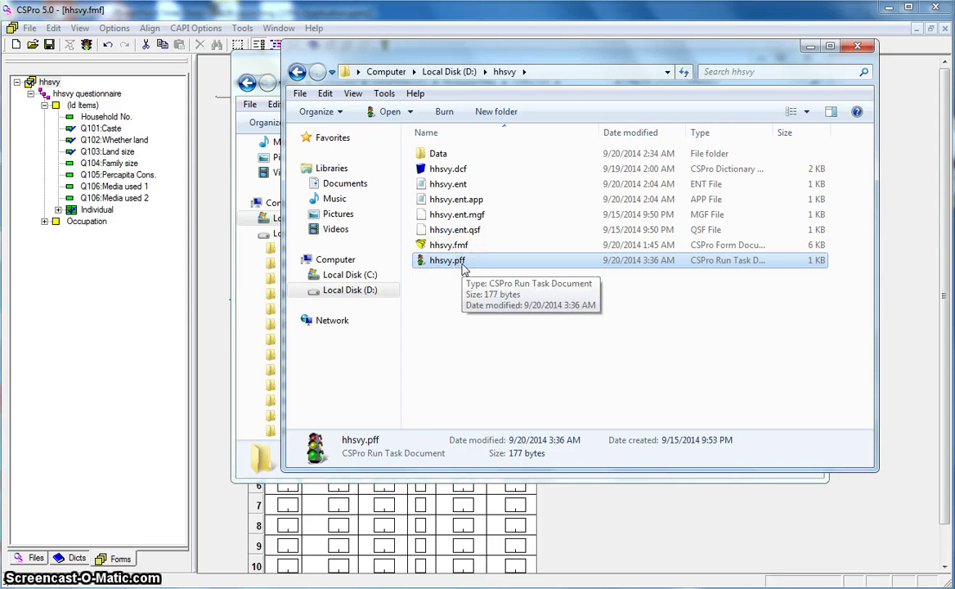
left_click(511, 276)
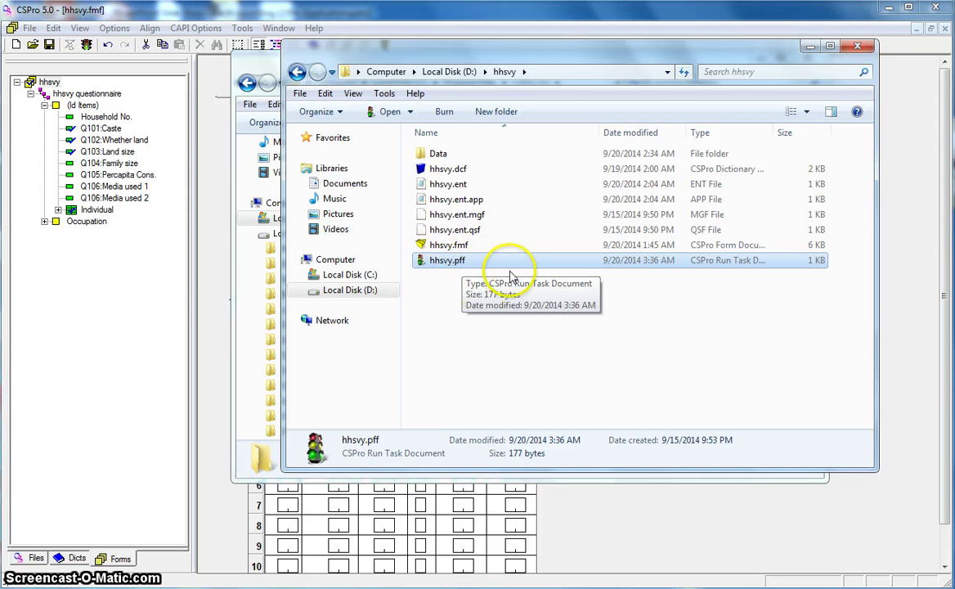
double_click(439, 270)
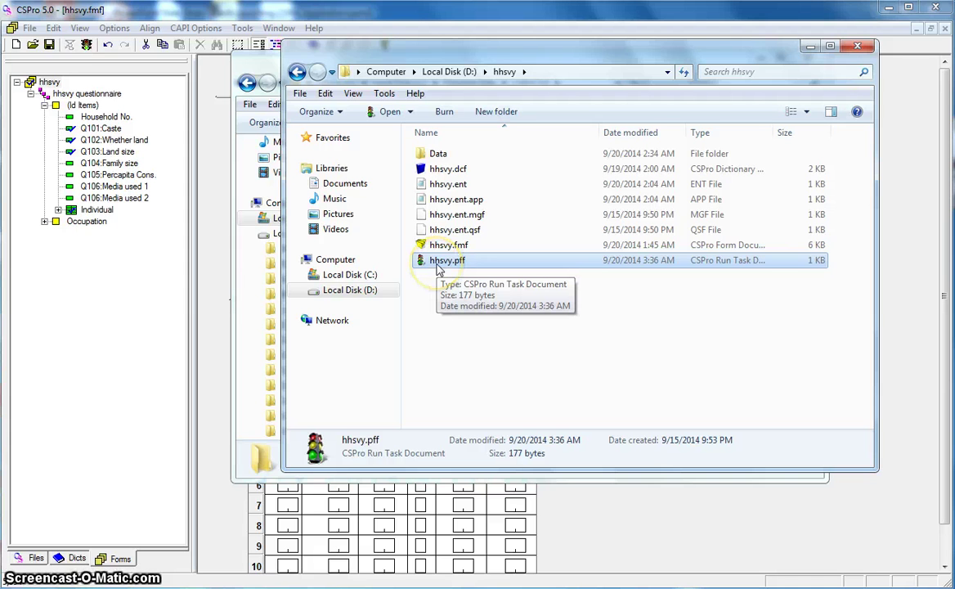
double_click(448, 270)
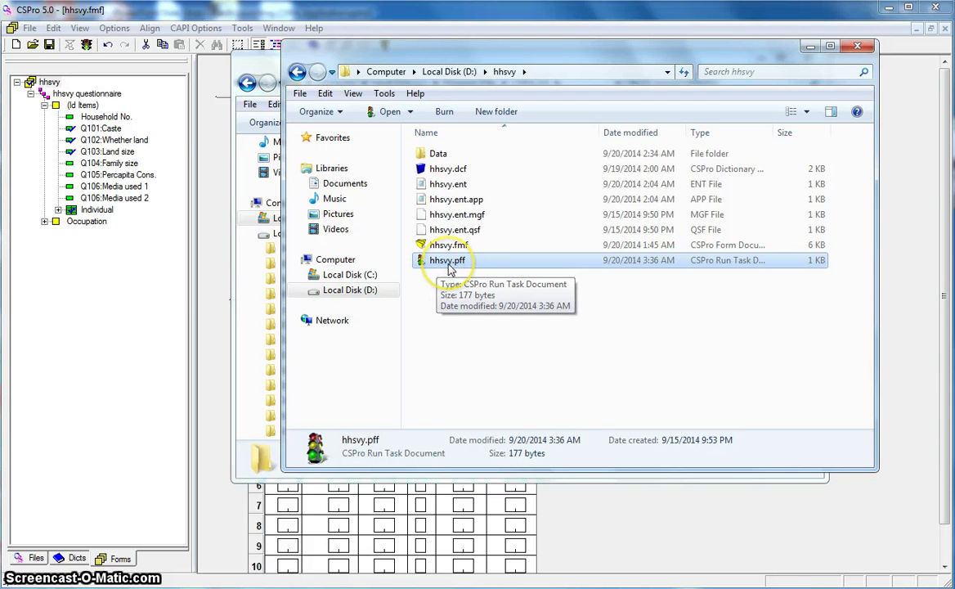
double_click(448, 270)
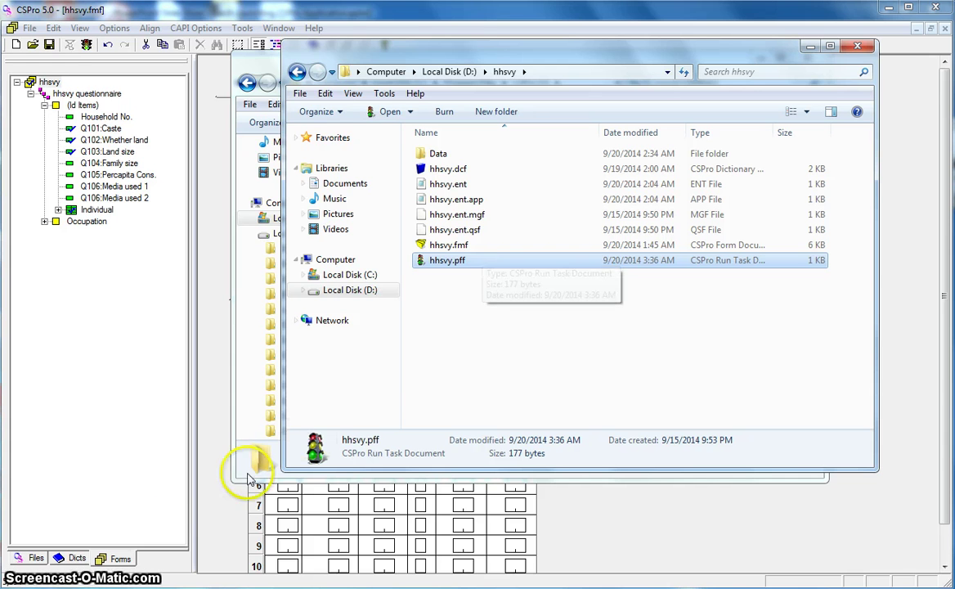
Revisit the CSPro 5.0 program folder, and switch to the PowerPoint slide show to advance to the Program Structure diagram.
mouse_move(127, 588)
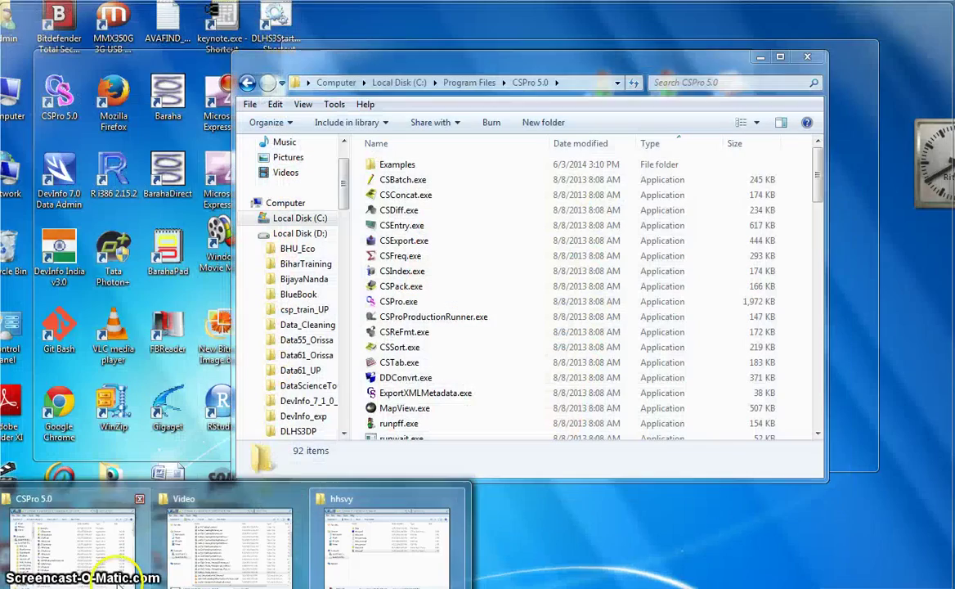
left_click(119, 573)
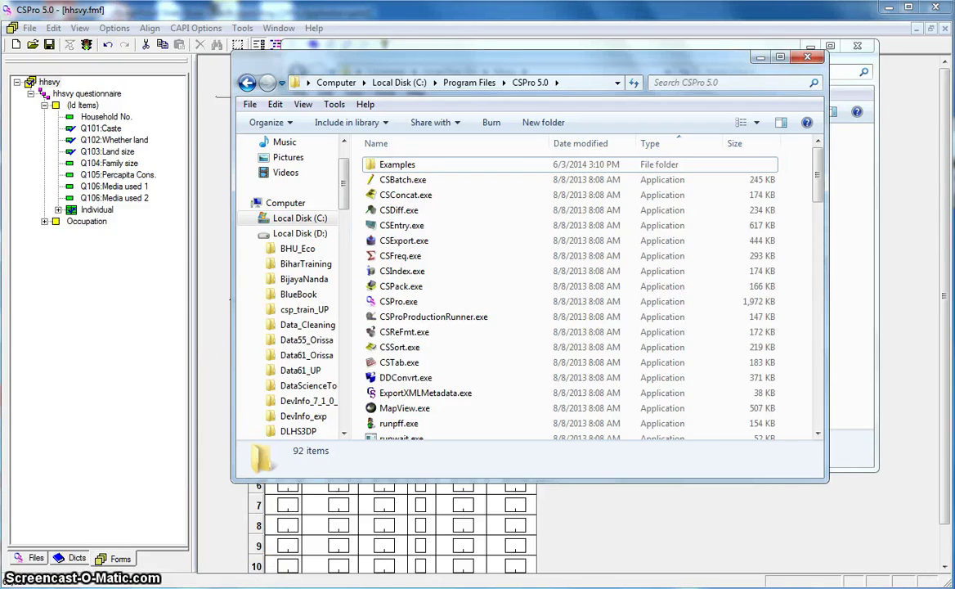
left_click(266, 586)
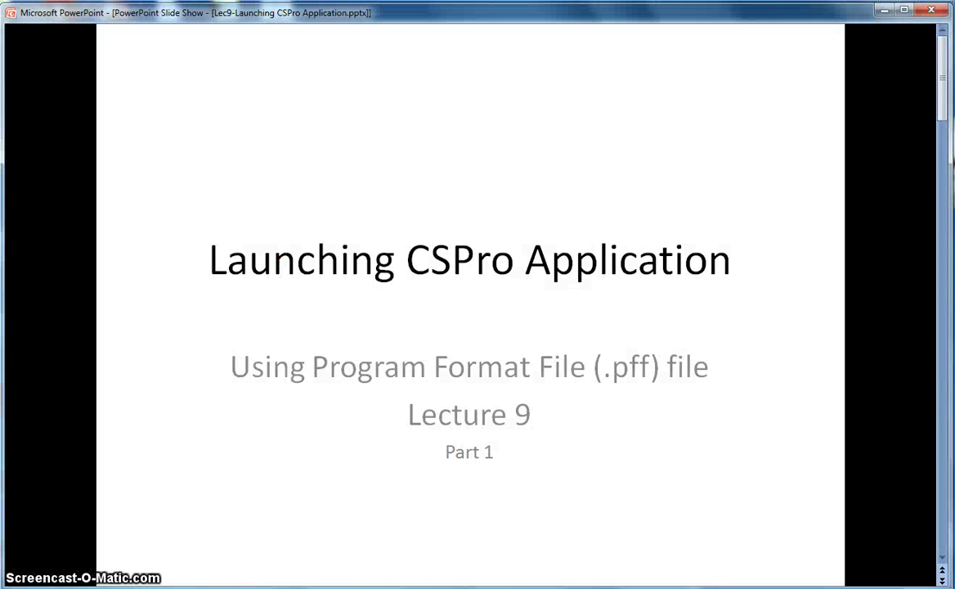
left_click(376, 415)
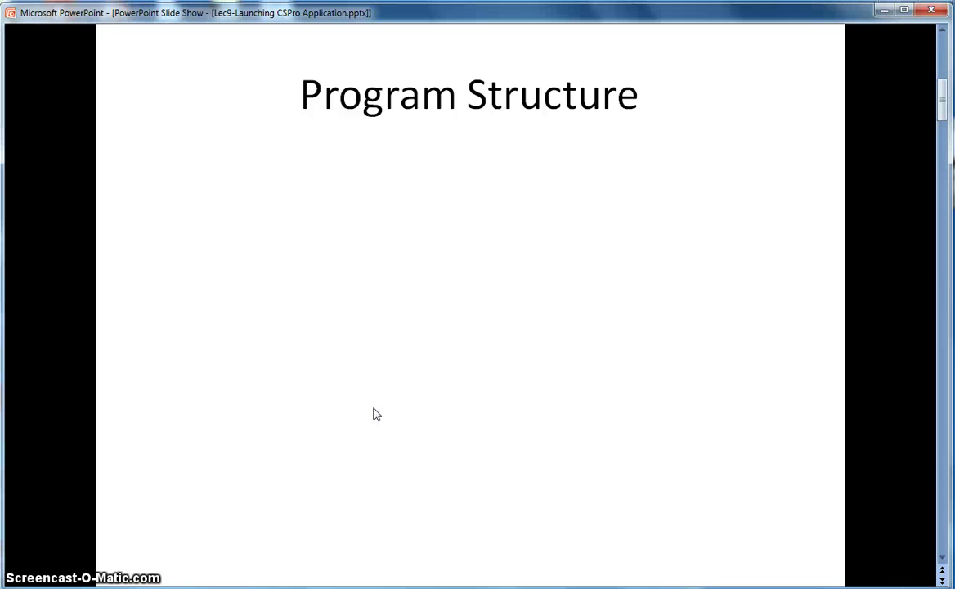
left_click(375, 415)
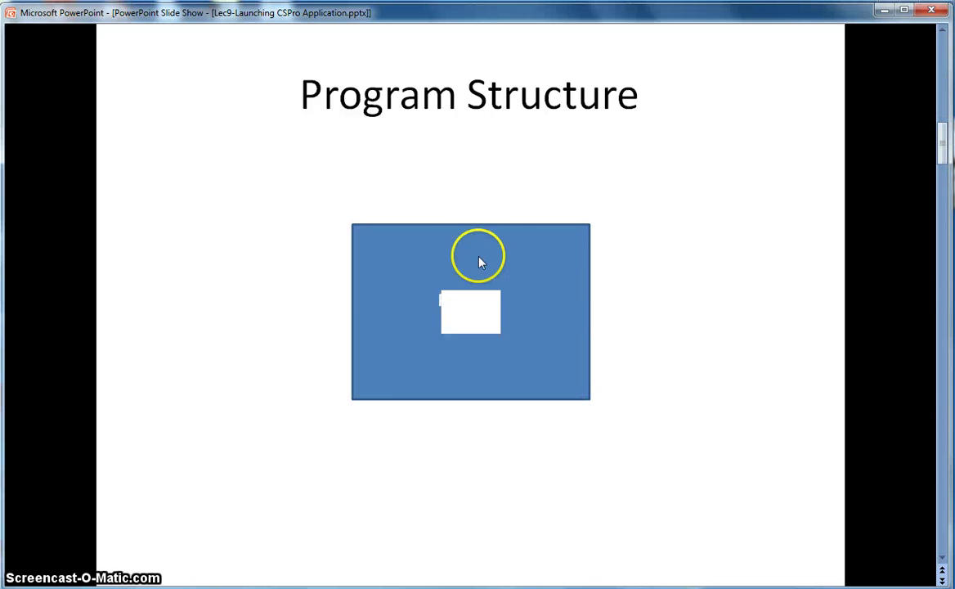
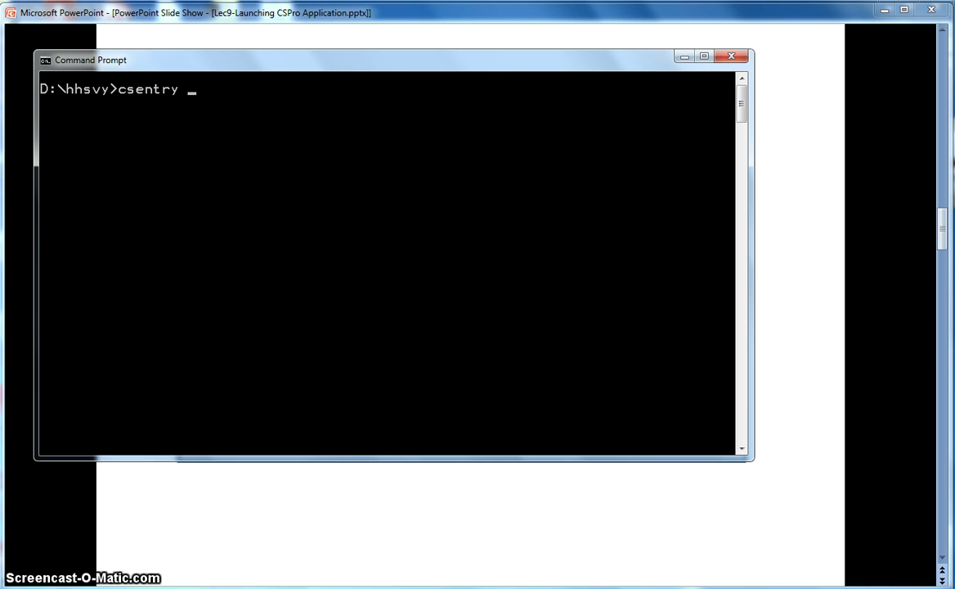
Run csentry hhsvy.pff from D:\hhsvy in the Command Prompt, checking the file name against the hhsvy folder.
type("hhsv")
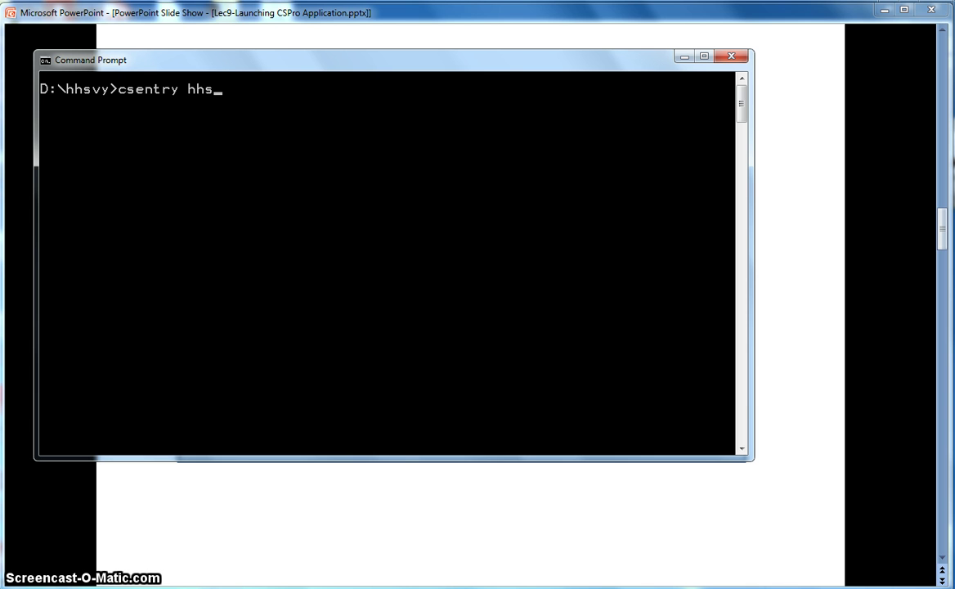
type("y.pff")
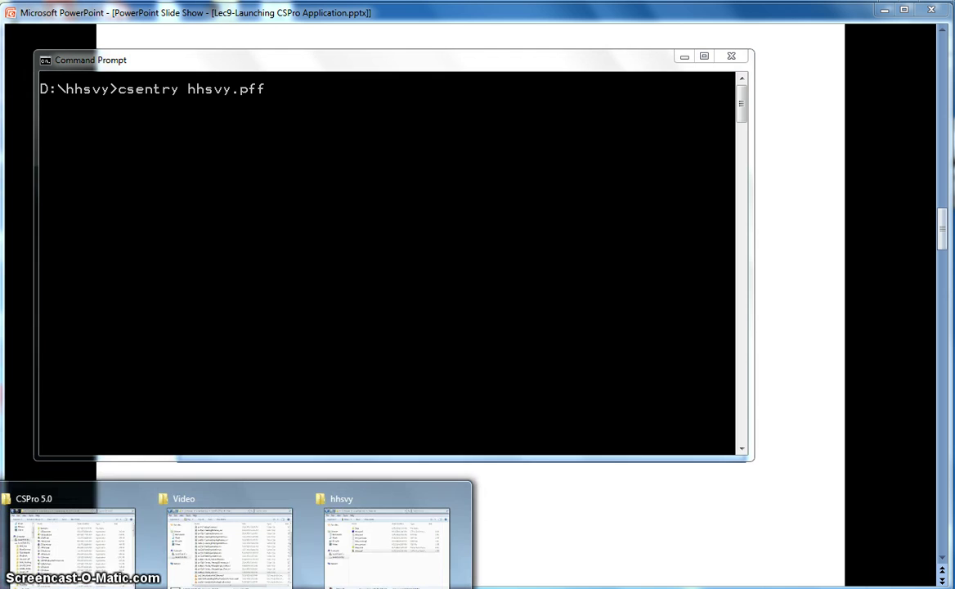
left_click(356, 569)
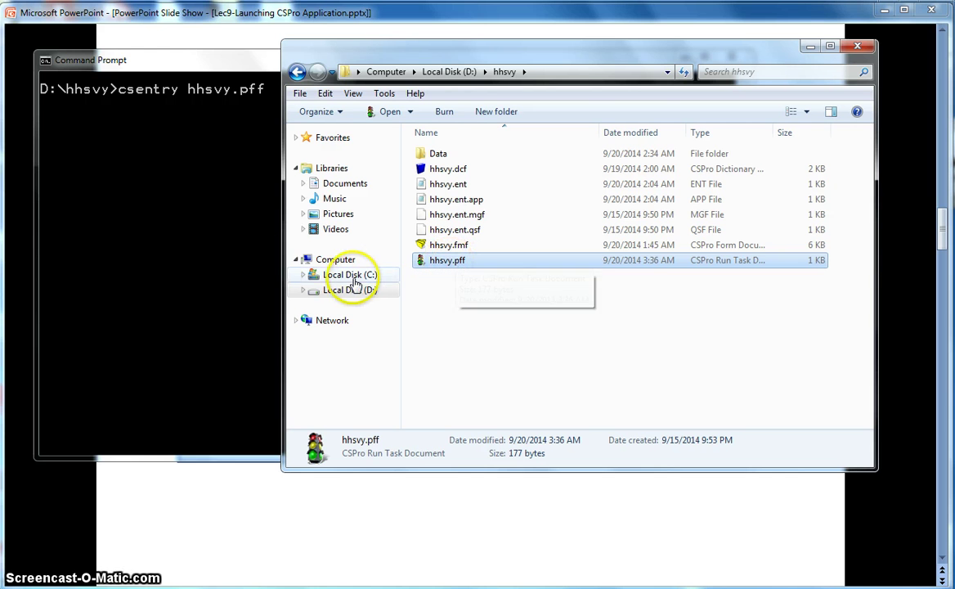
left_click(177, 103)
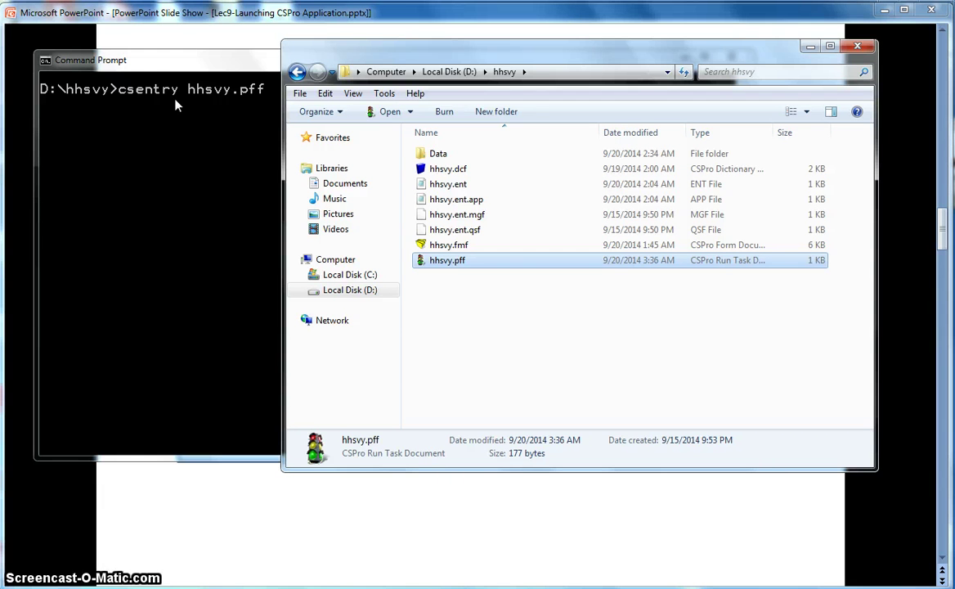
left_click(154, 100)
left_click(149, 100)
left_click(170, 98)
left_click(187, 100)
left_click(193, 101)
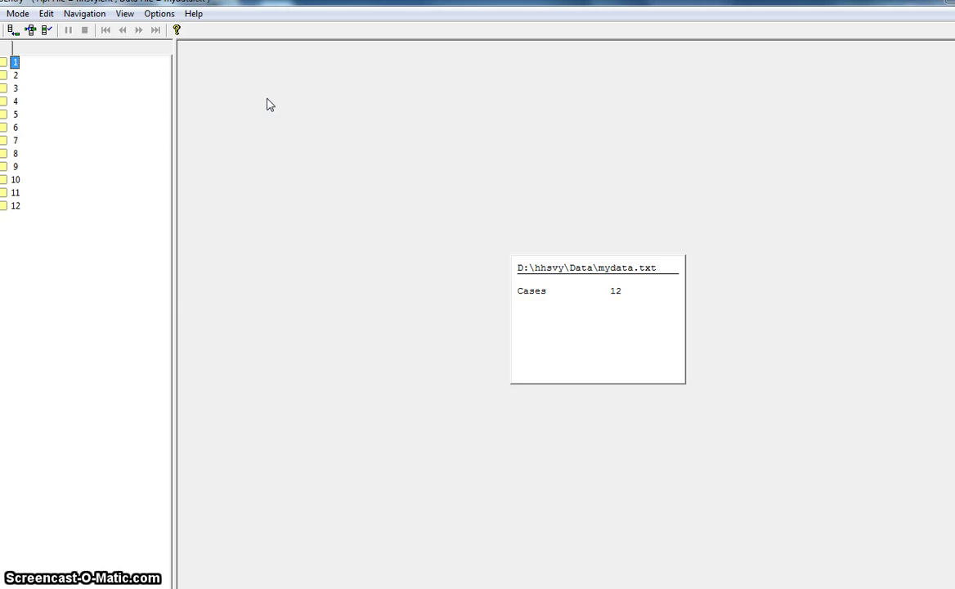
Switch to the hhsvy form in CSPro and back to the Command Prompt to review the csentry command and its file argument.
left_click(241, 523)
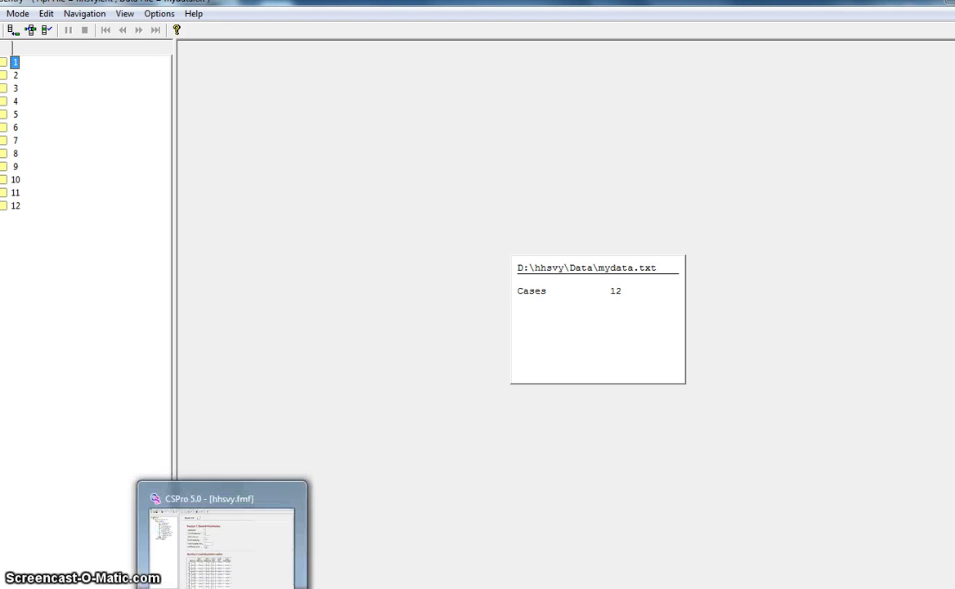
left_click(222, 531)
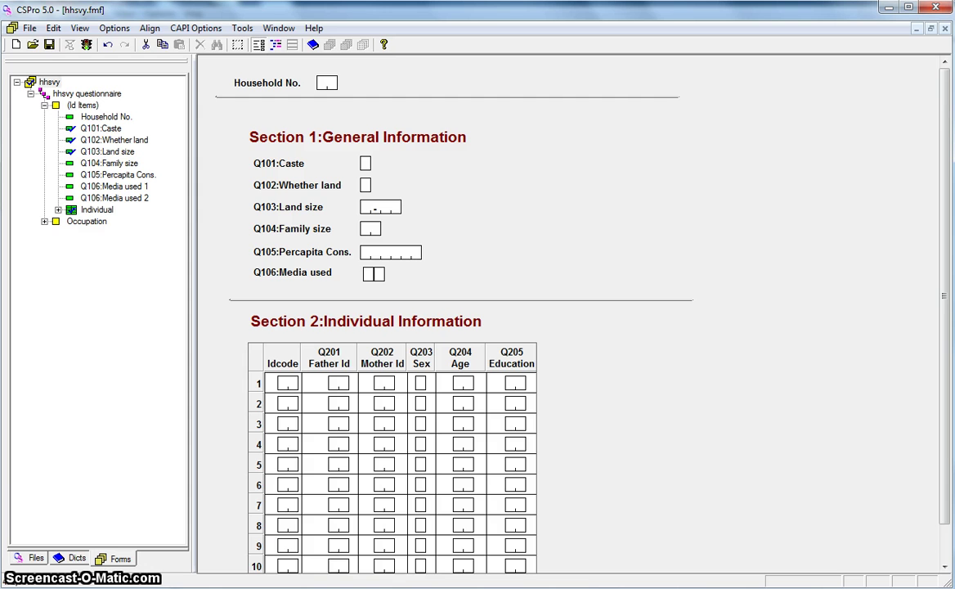
mouse_move(311, 588)
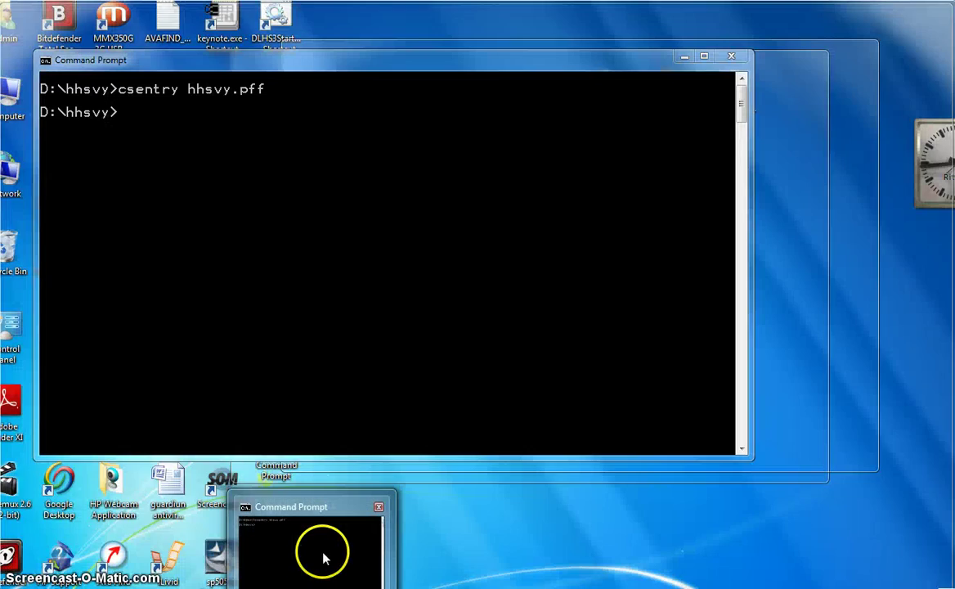
left_click(323, 559)
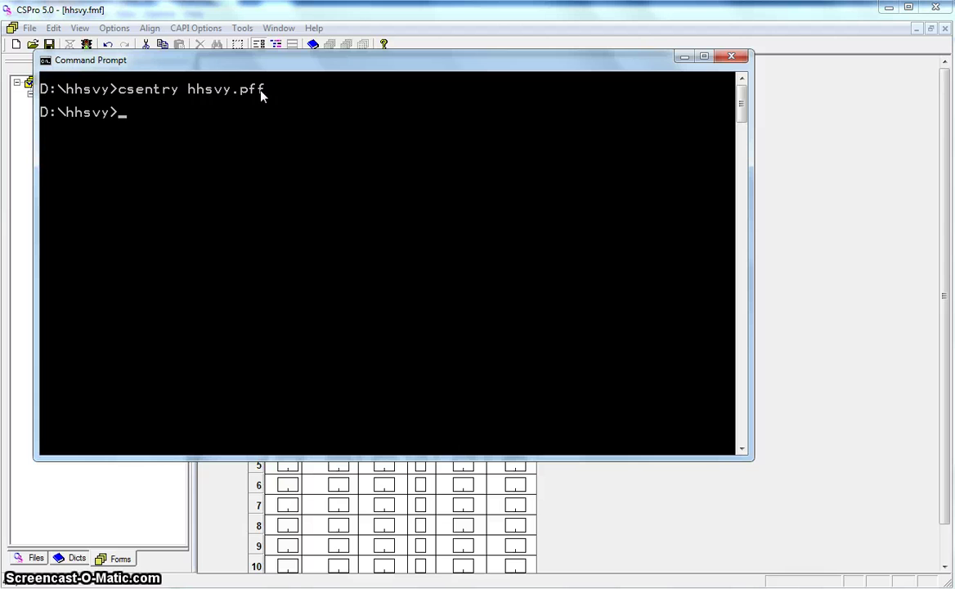
left_click(136, 122)
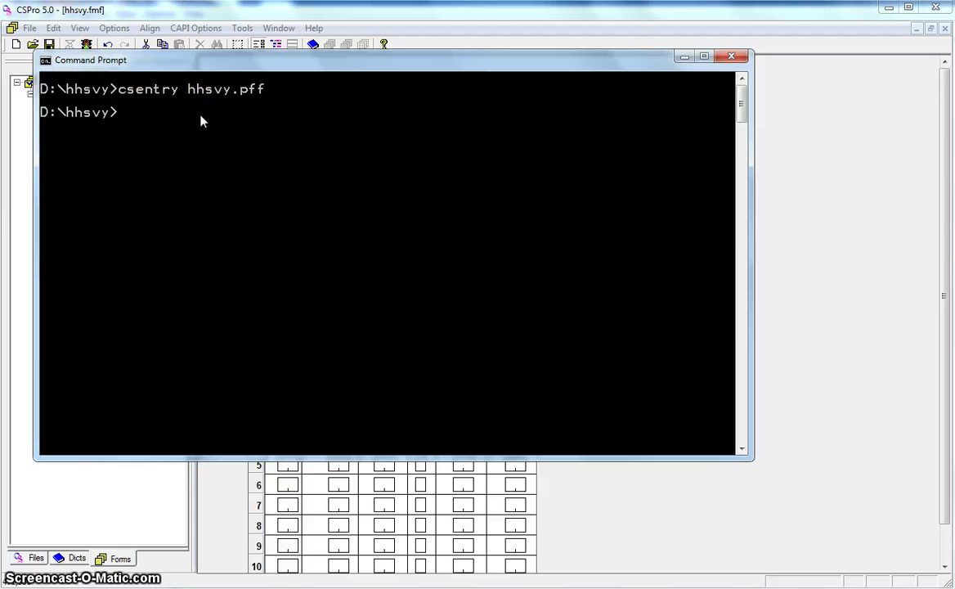
left_click(144, 97)
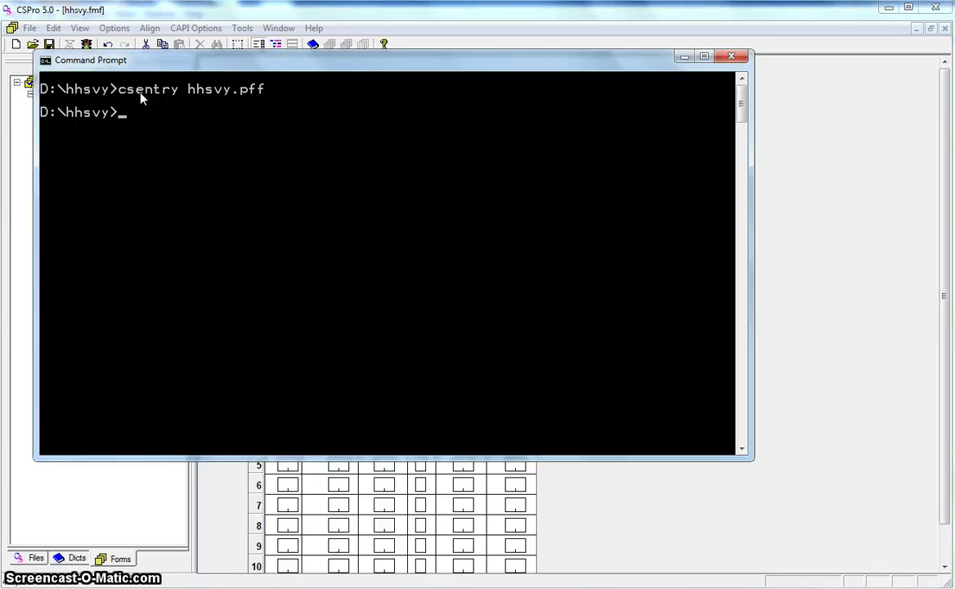
left_click(156, 96)
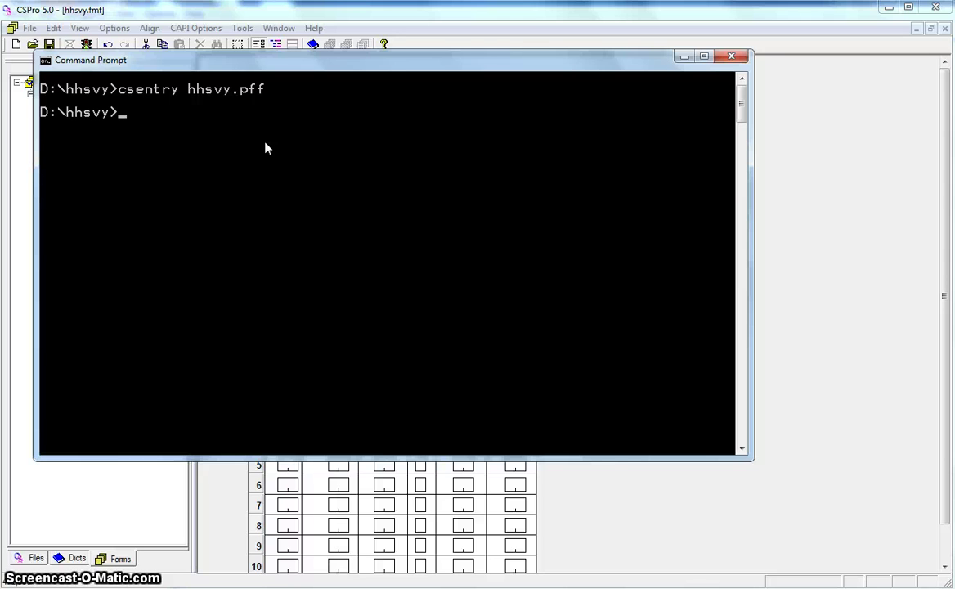
Switch from the Command Prompt to the hhsvy folder and create a desktop shortcut to the hhsvy.pff run task file.
left_click(210, 143)
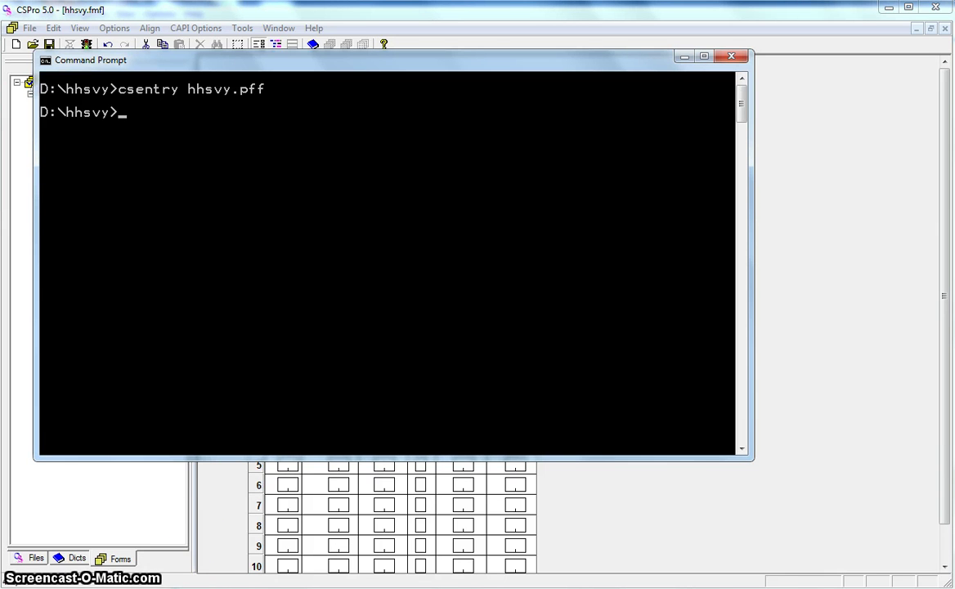
mouse_move(82, 585)
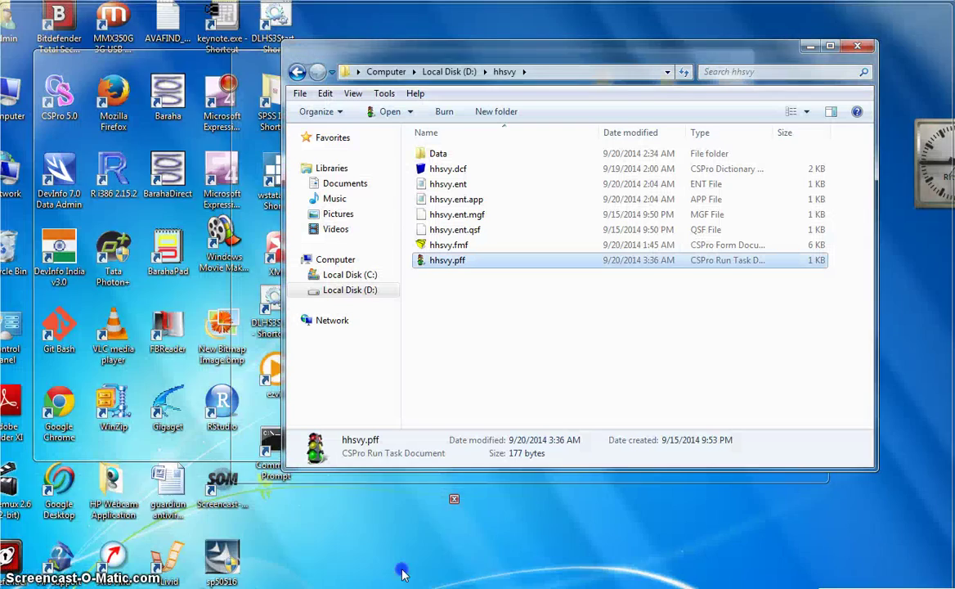
left_click(401, 565)
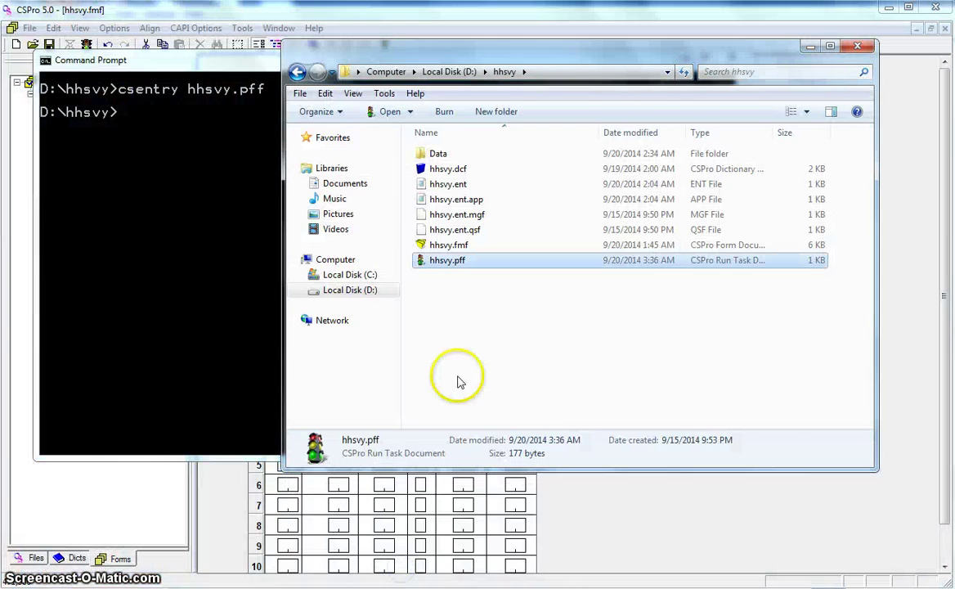
right_click(440, 263)
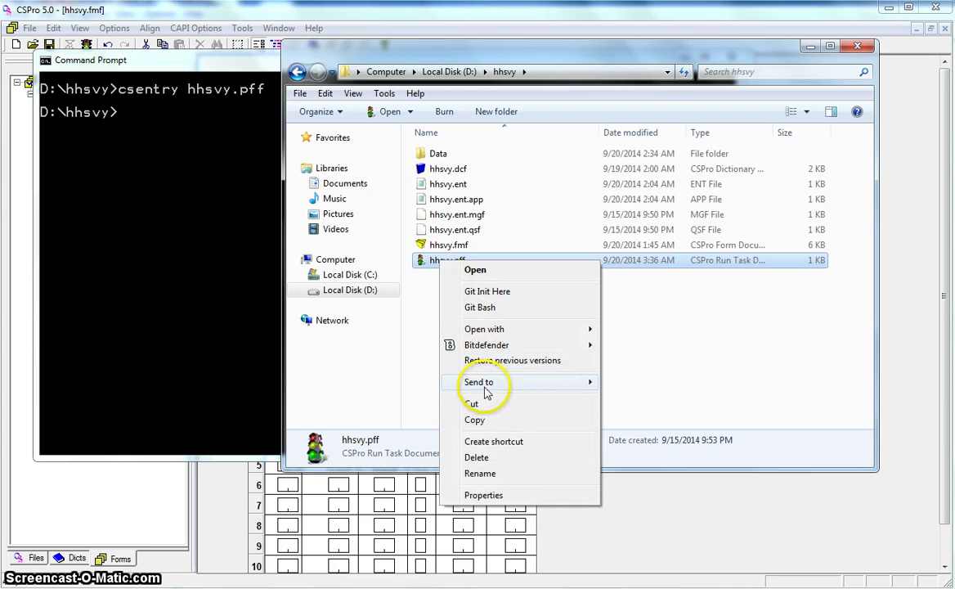
mouse_move(497, 390)
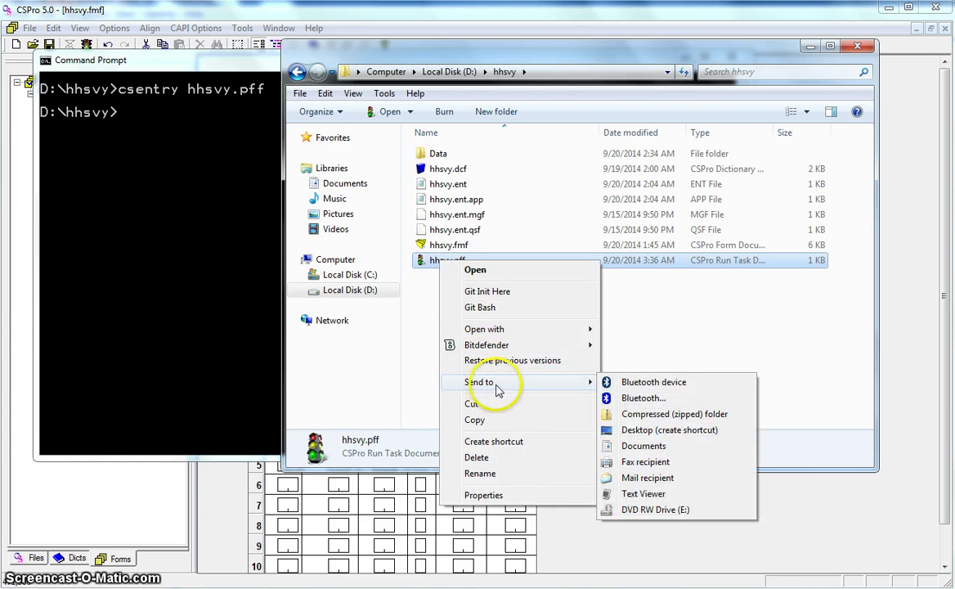
left_click(646, 431)
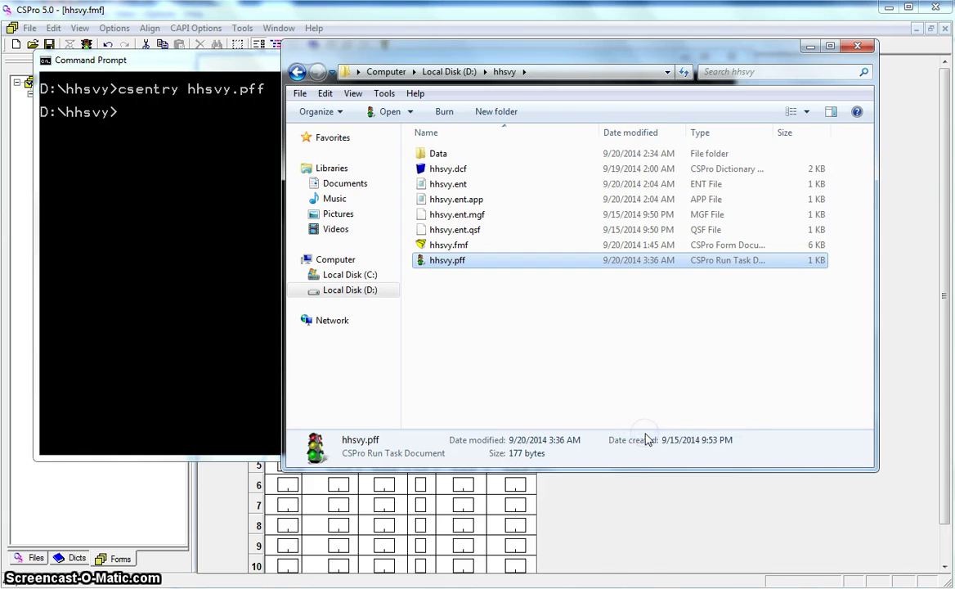
Show the desktop, close the open data entry window, and launch the application from the new hhsvy.pff shortcut.
key("super+d")
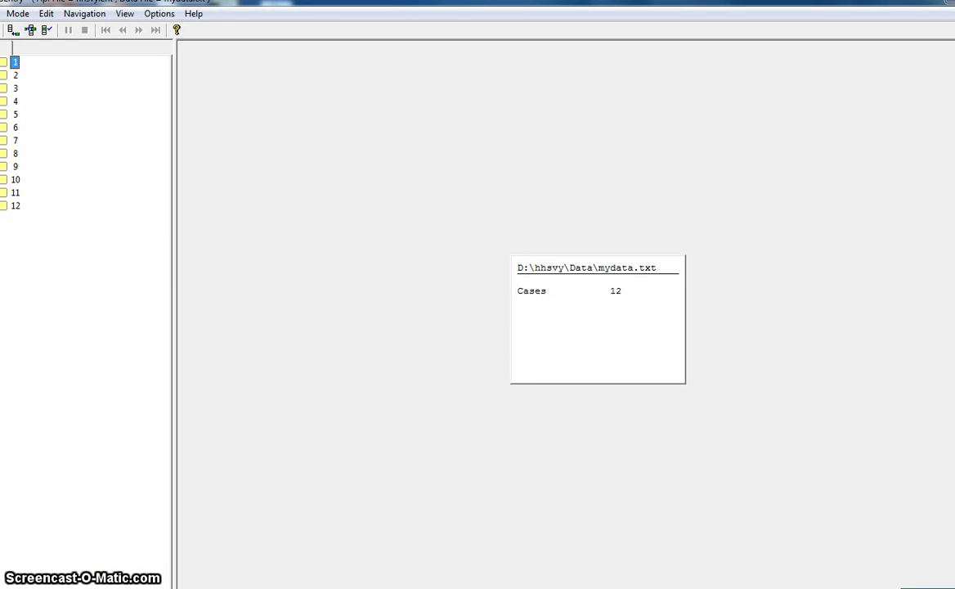
left_click(952, 1)
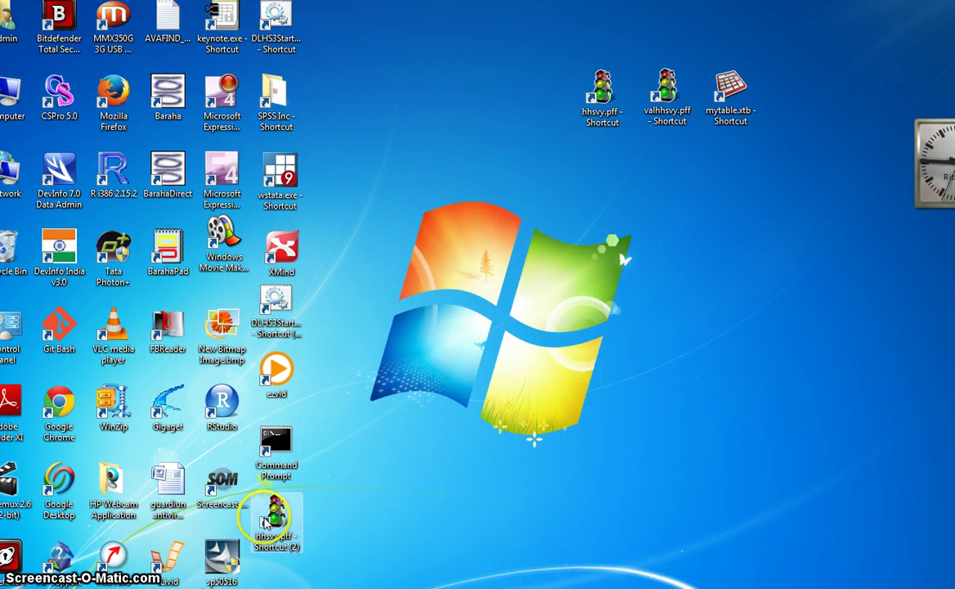
double_click(264, 522)
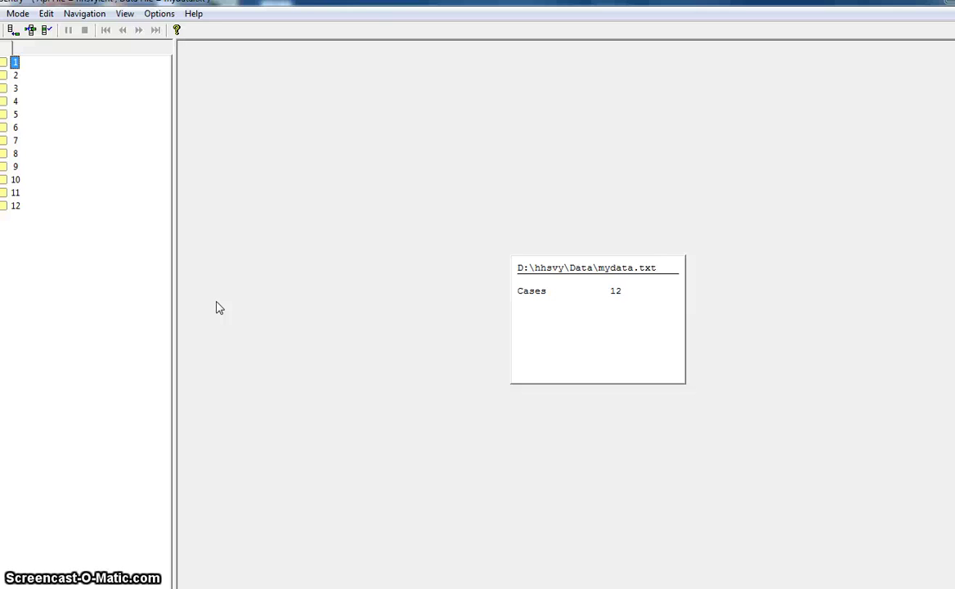
Review the csentry hhsvy.pff command in the Command Prompt, and return to the data entry window to close it.
left_click(399, 506)
left_click(319, 588)
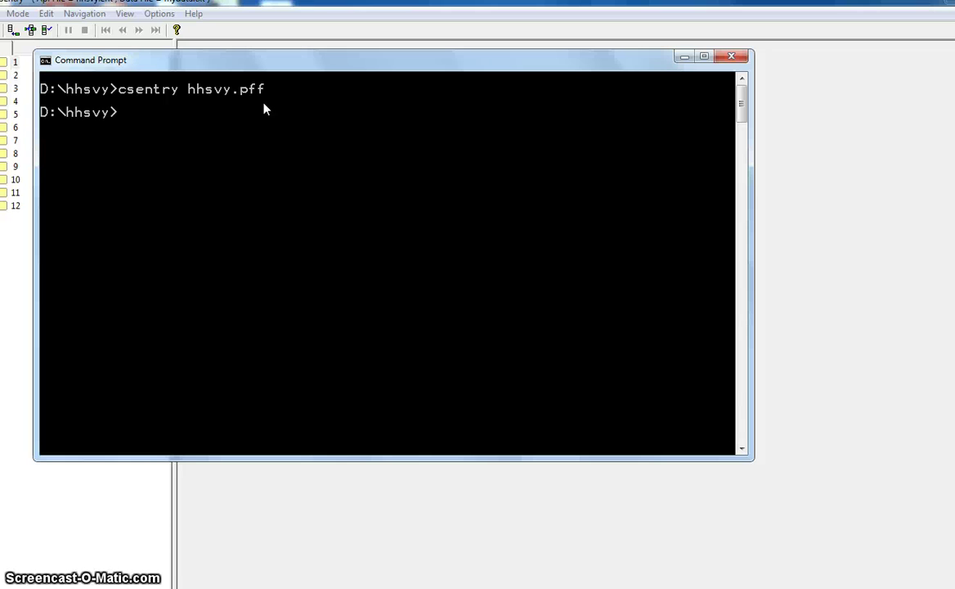
left_click(286, 210)
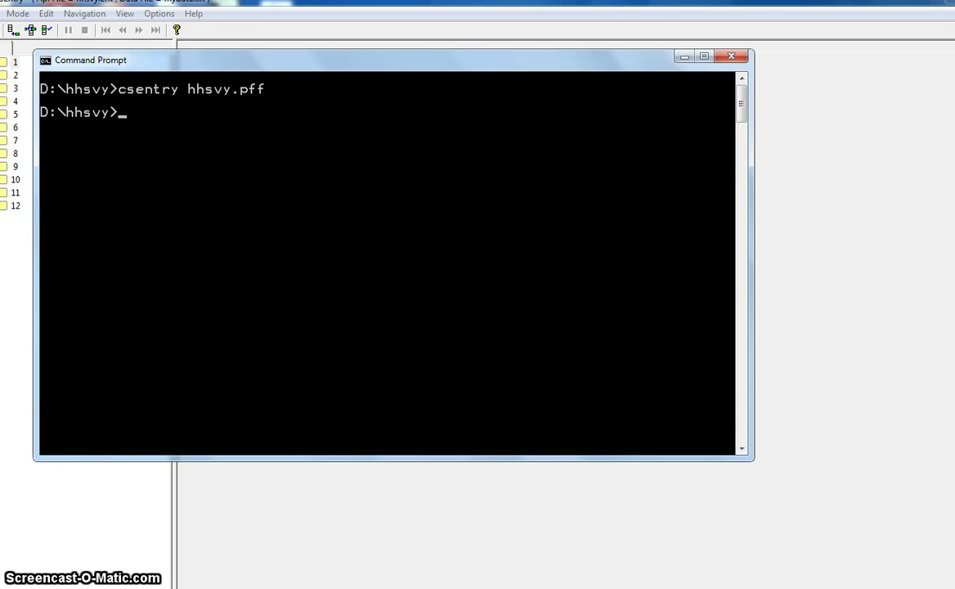
key("alt+Tab")
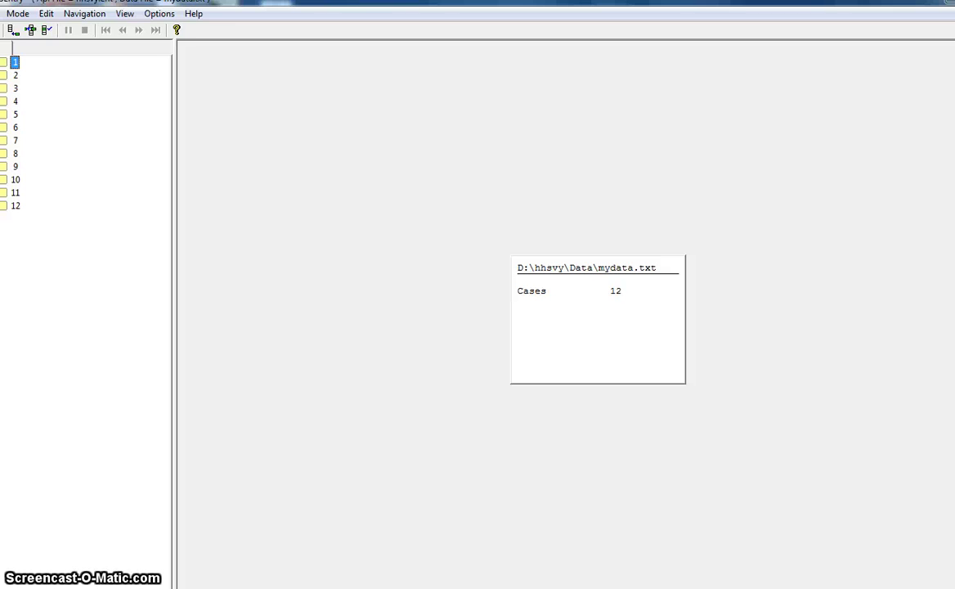
key("alt+F4")
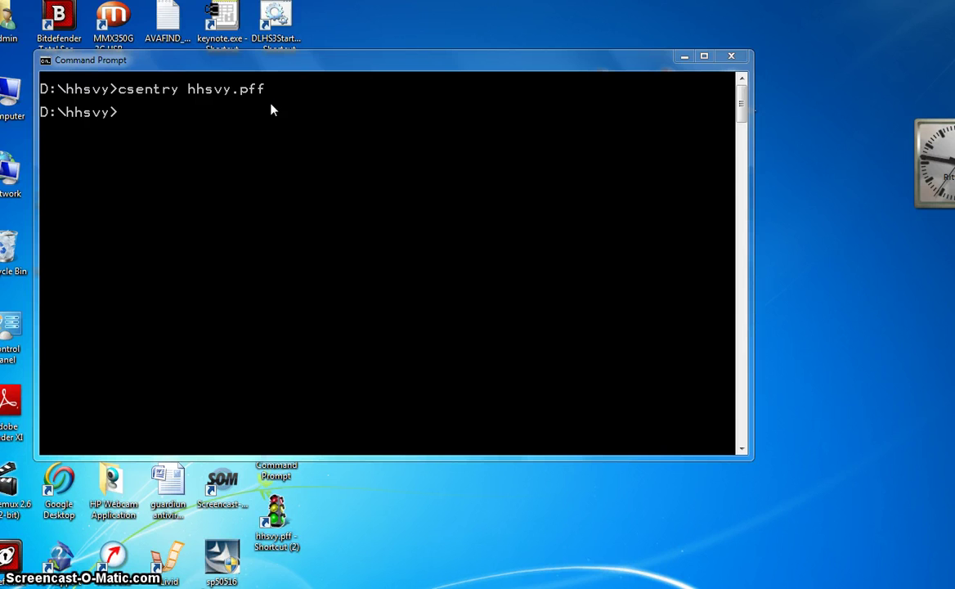
Switch to the PowerPoint slide show and advance the Level of customization slide until .pff links to .ent and data.
mouse_move(266, 584)
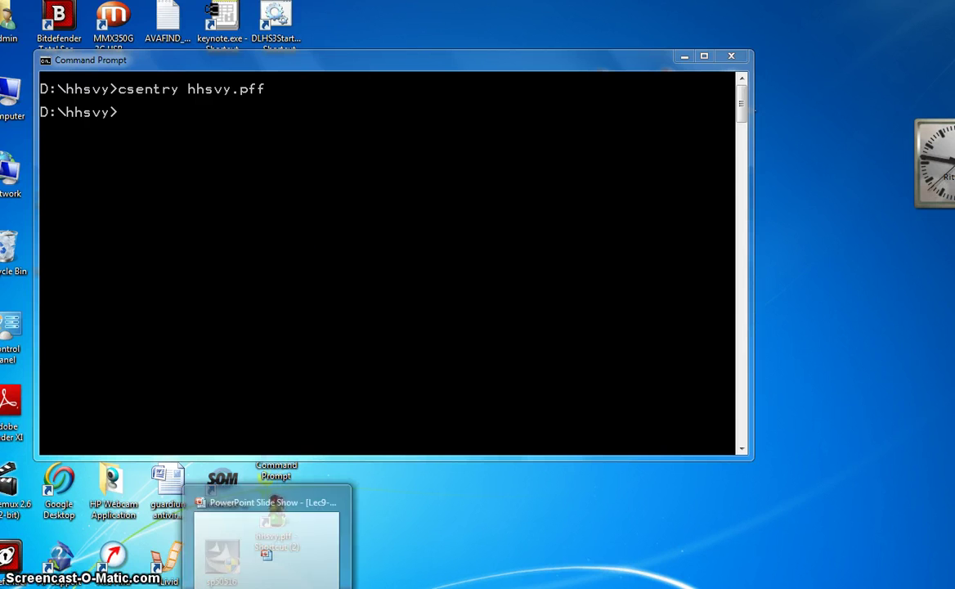
left_click(267, 544)
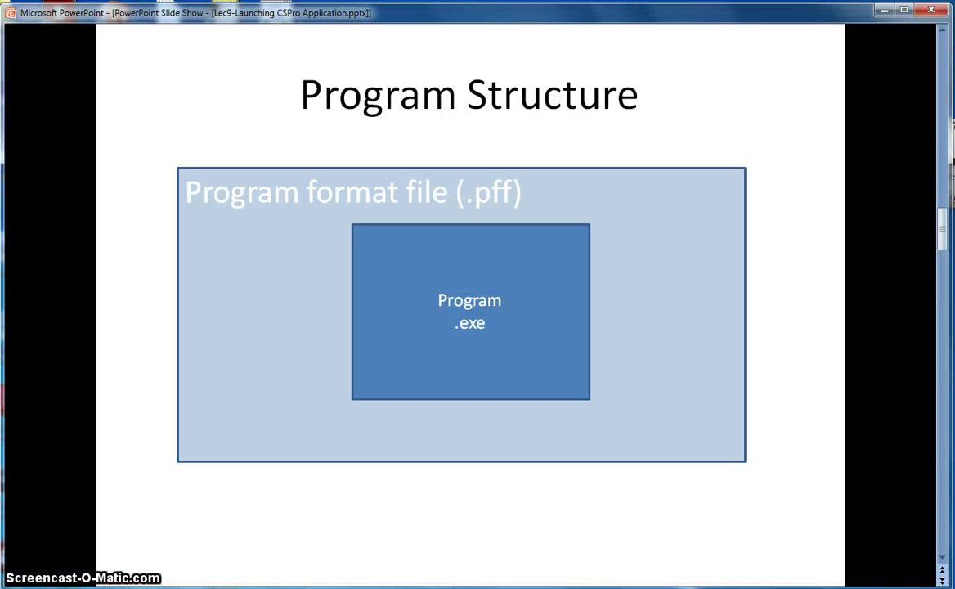
key("Page_Up")
key("Page_Down")
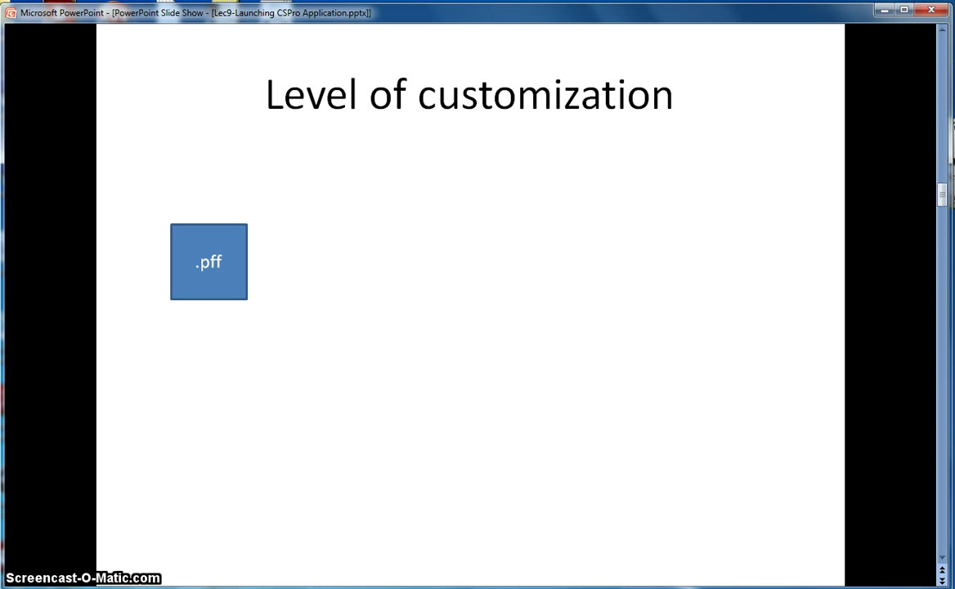
key("Page_Down")
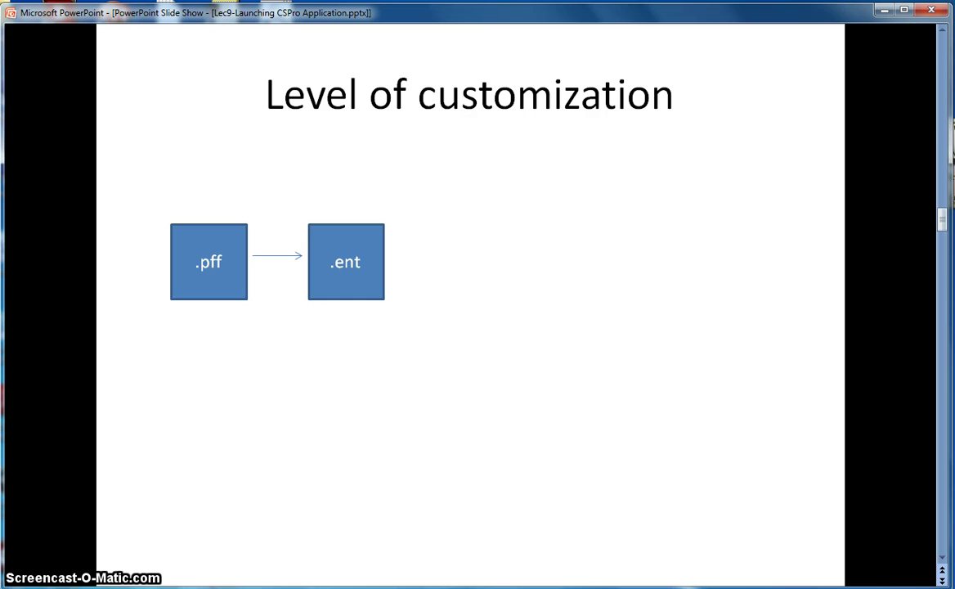
key("Page_Down")
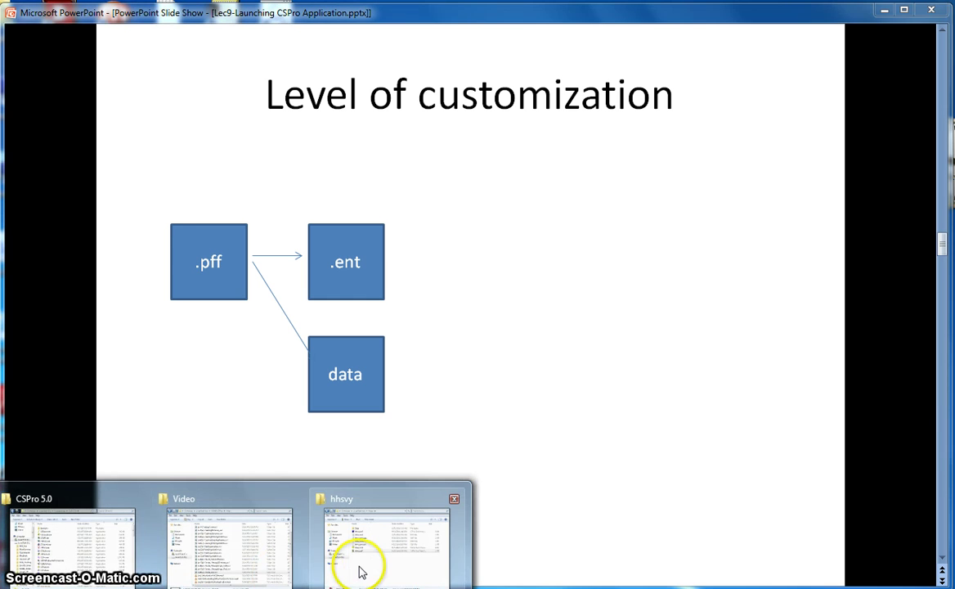
Open hhsvy.pff from the hhsvy folder in Notepad and examine its application and input data entries.
left_click(362, 572)
left_click(456, 263)
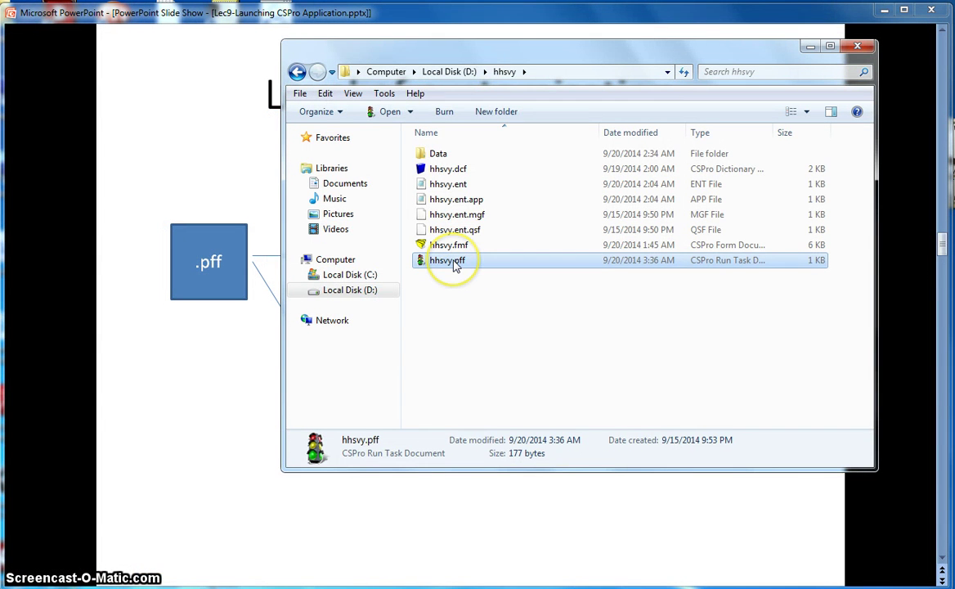
right_click(455, 265)
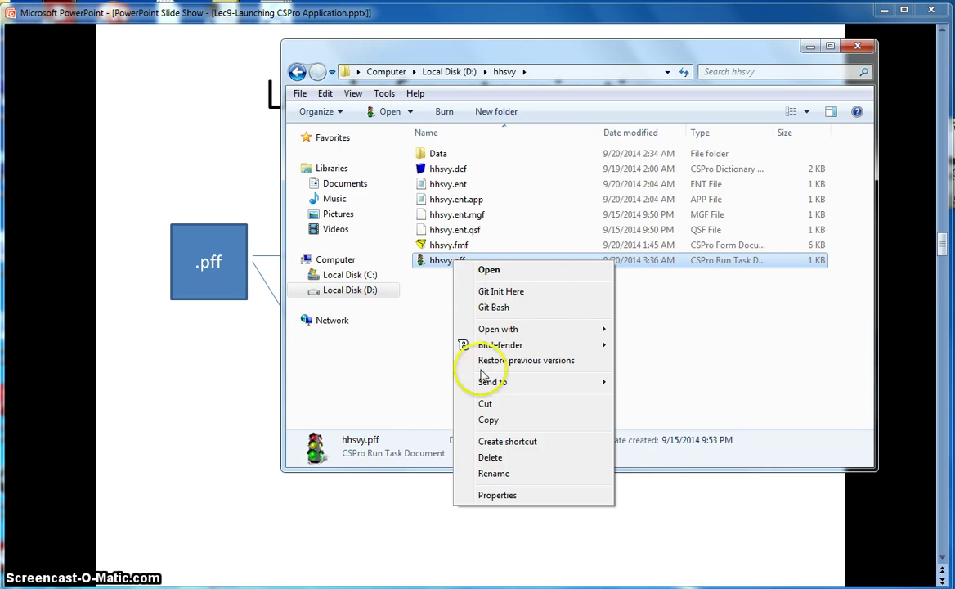
mouse_move(528, 329)
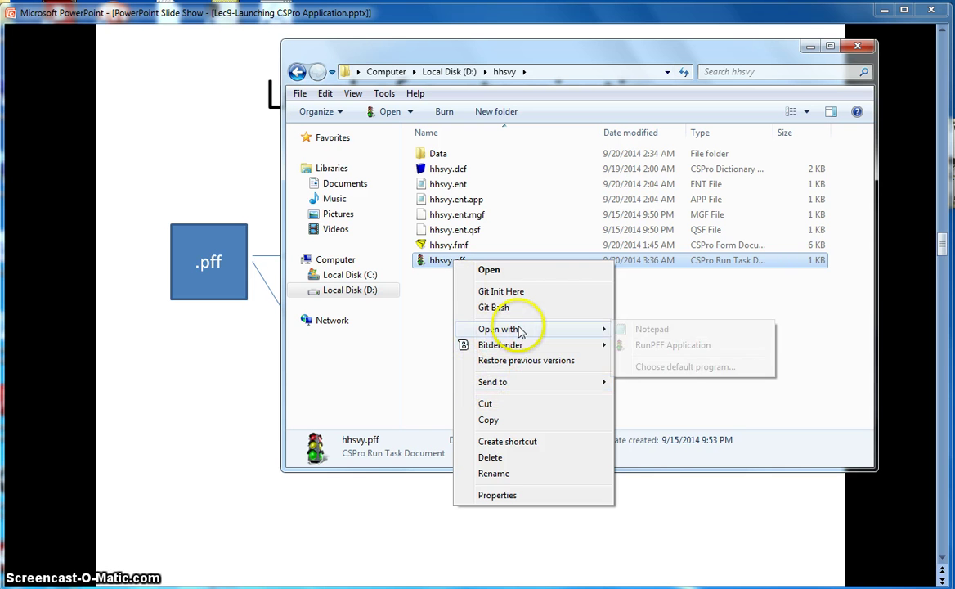
left_click(656, 332)
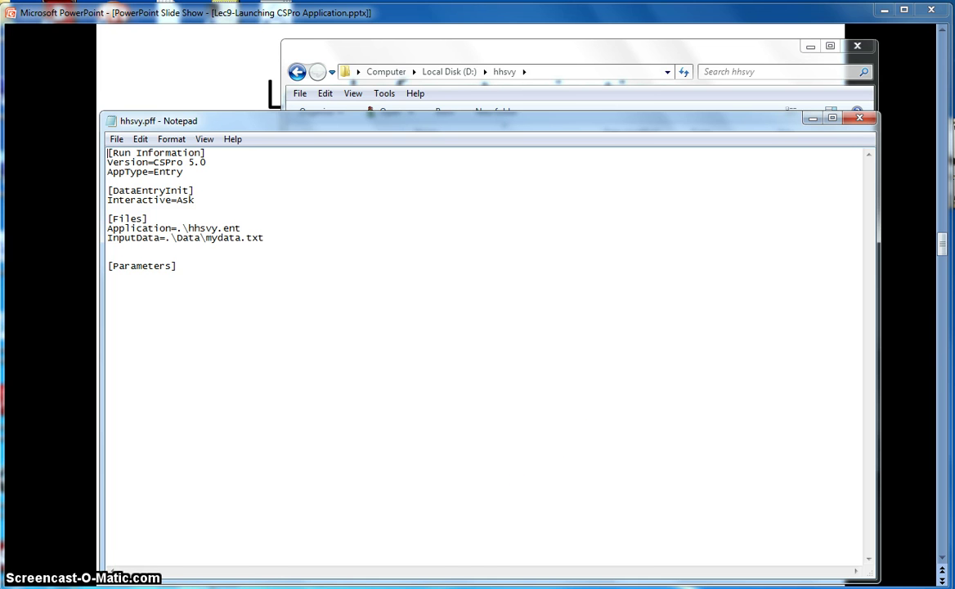
Return to the slide show and reveal the .dcf, .fmf and .app boxes branching from .ent.
left_click(266, 588)
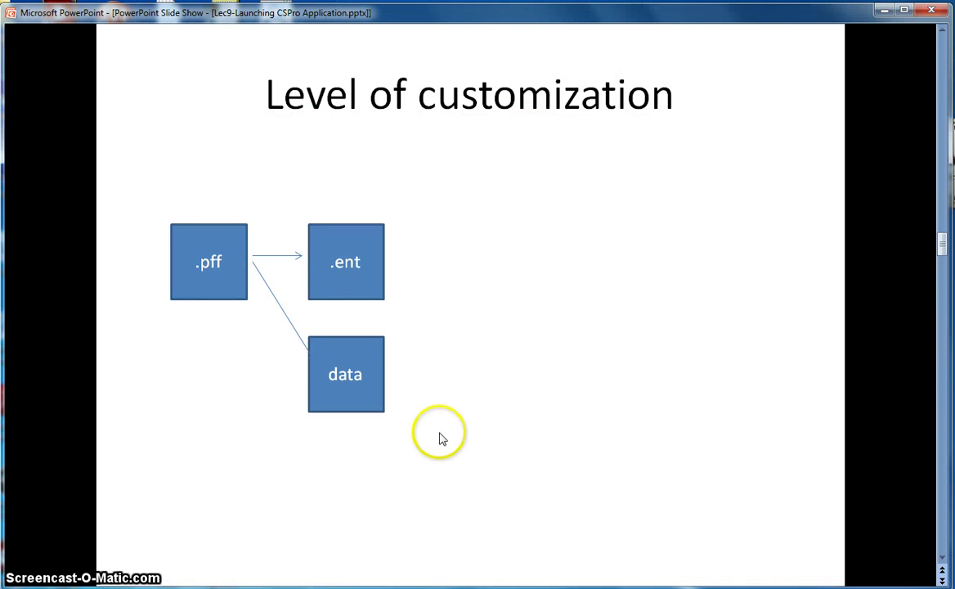
left_click(425, 301)
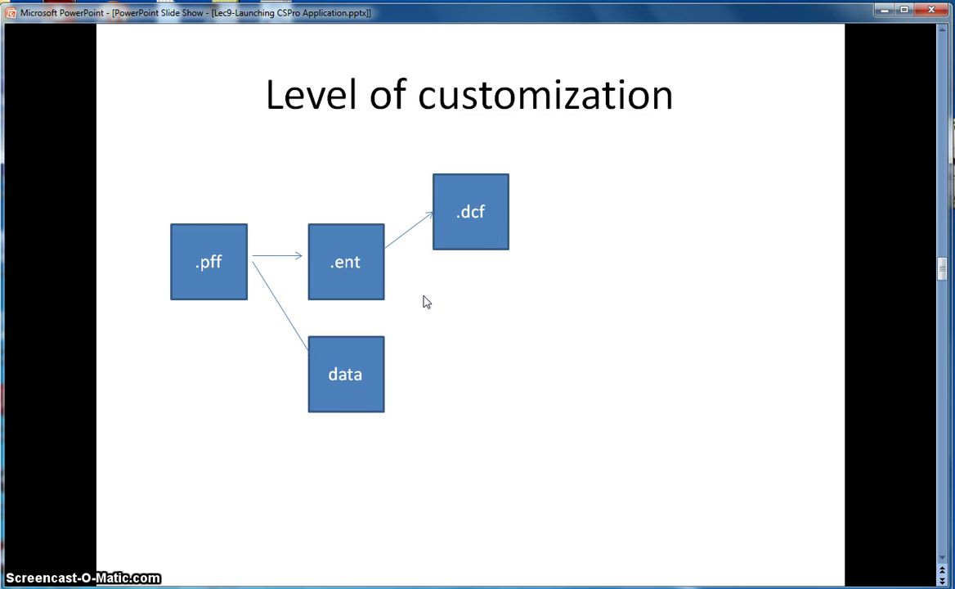
left_click(468, 283)
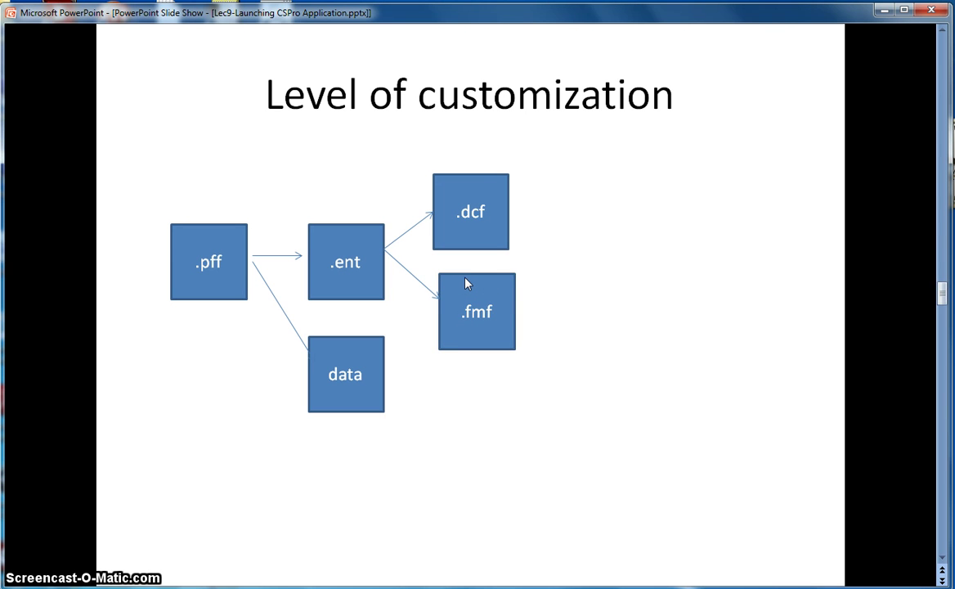
left_click(468, 283)
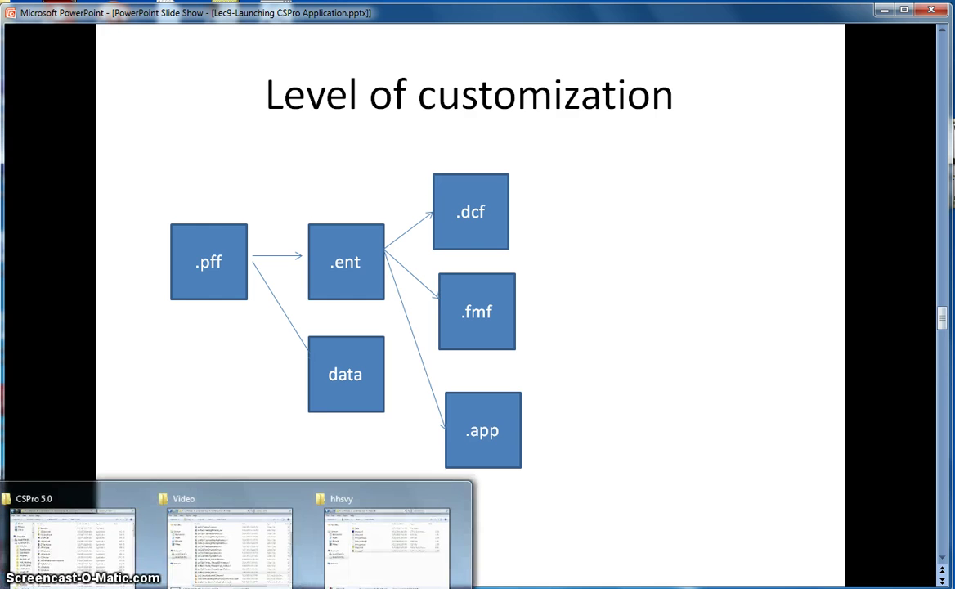
Open hhsvy.ent from the hhsvy folder to examine its referenced files, and return to the Level of customization slide.
left_click(364, 568)
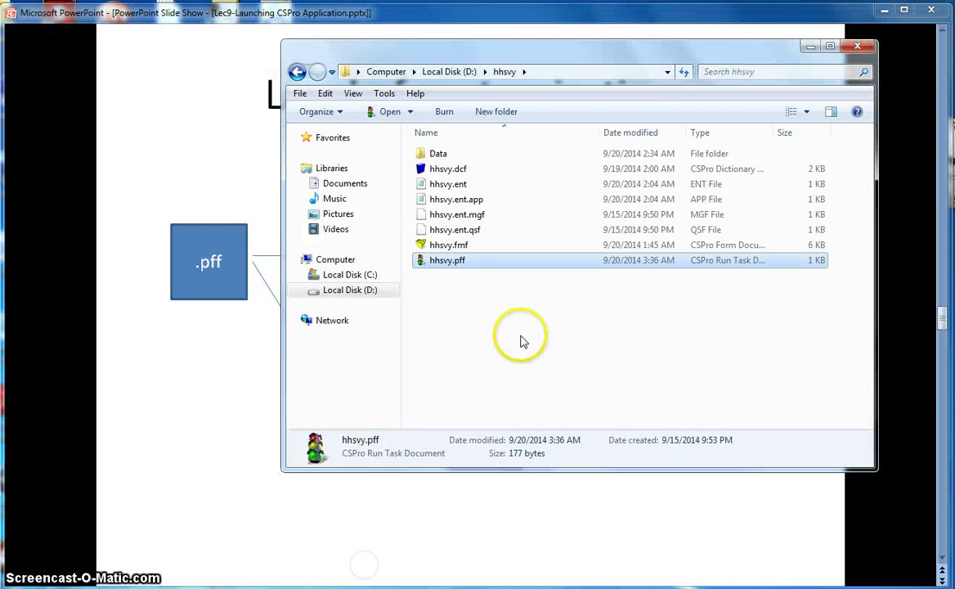
double_click(449, 189)
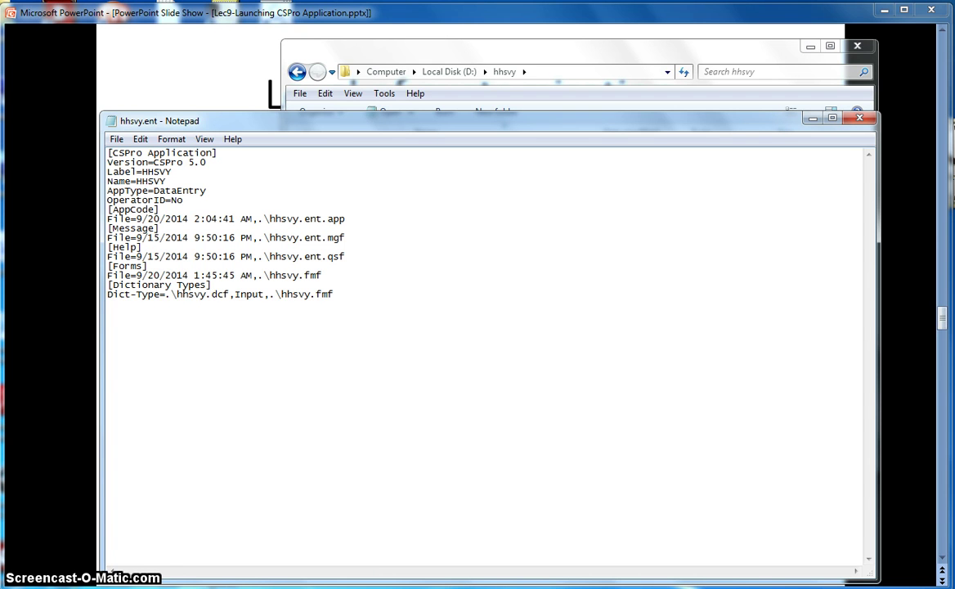
key("alt+Tab")
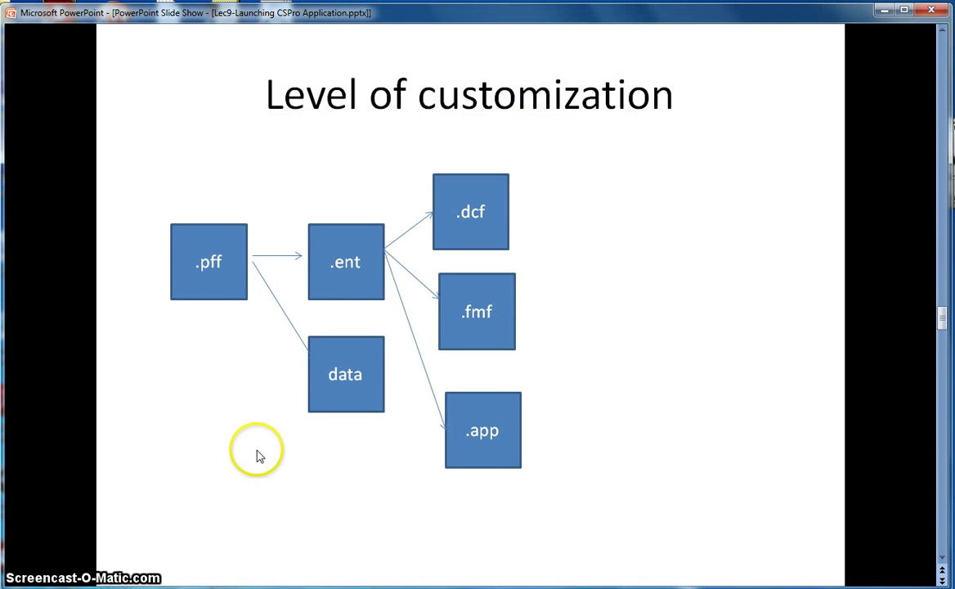